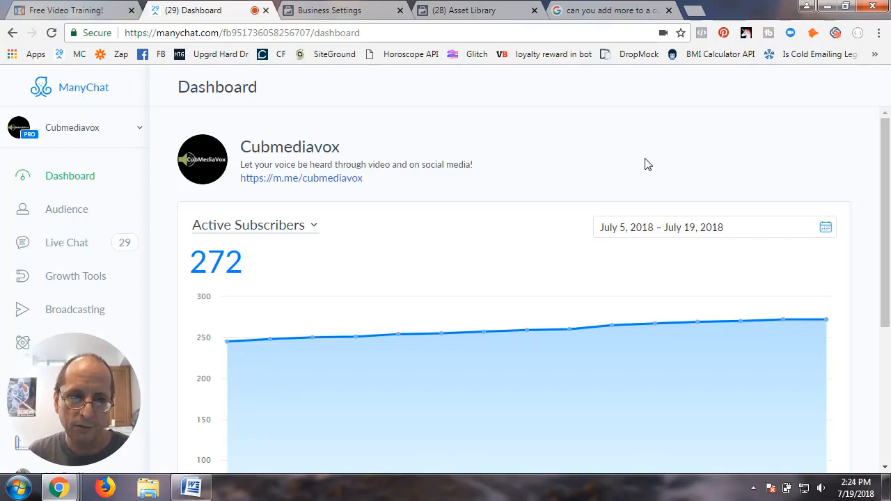
- Open the Audience page and review the bulk actions offered for the selected subscribers
click(63, 218)
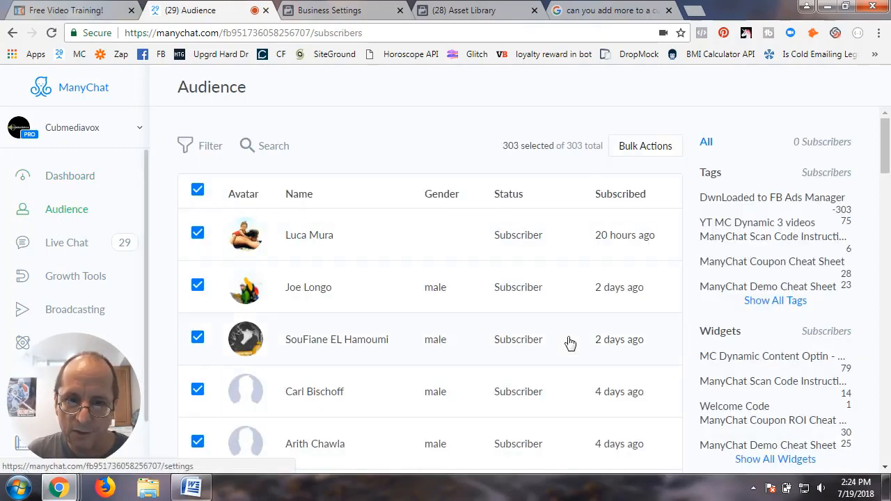
click(640, 149)
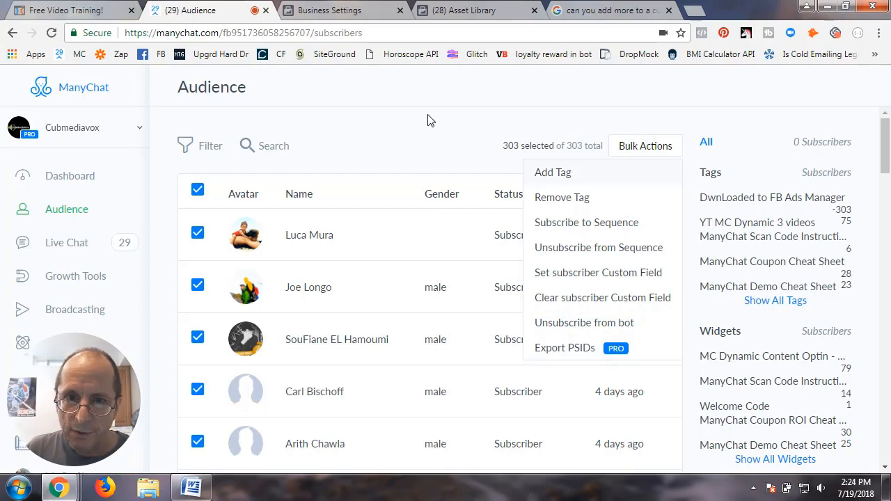
click(411, 123)
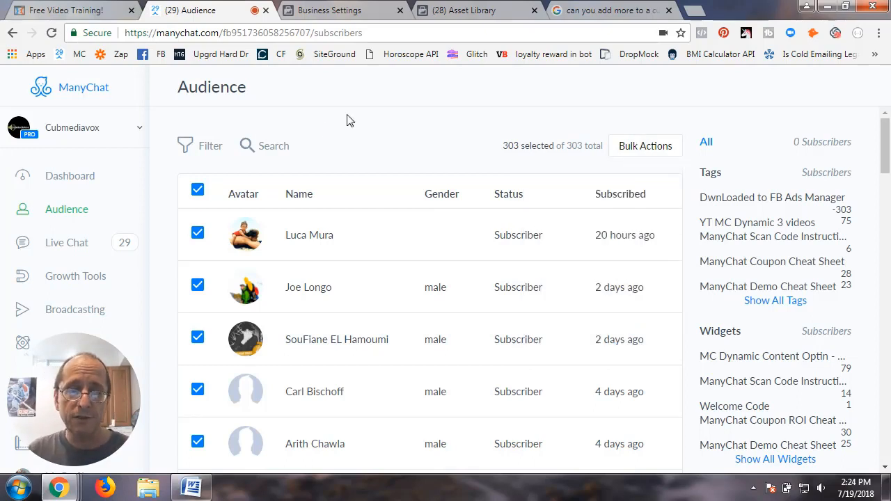
- Examine the filter conditions available for segmenting subscribers, from tags and gender through to the custom fields
click(207, 150)
click(459, 187)
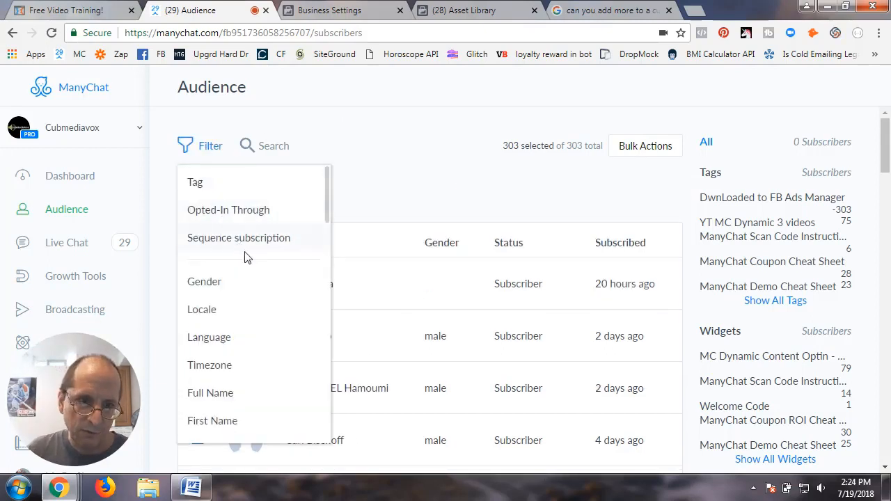
scroll(248, 362, down, 3)
scroll(248, 342, up, 2)
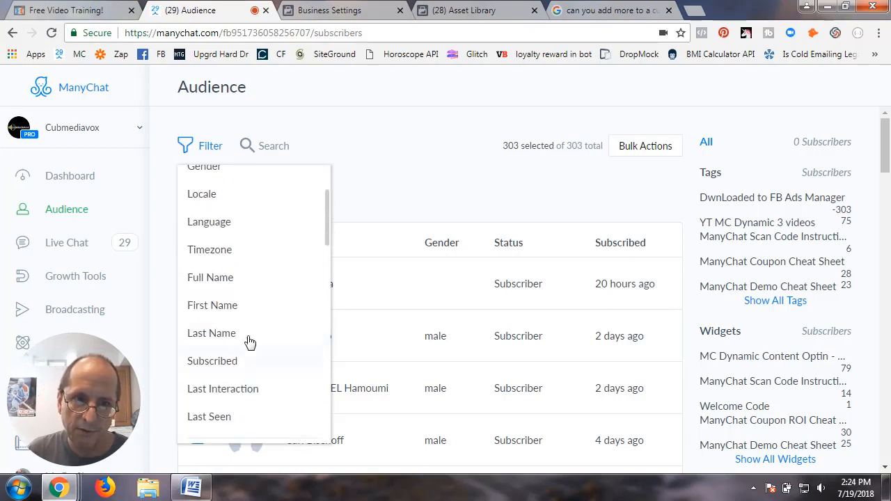
scroll(232, 279, down, 3)
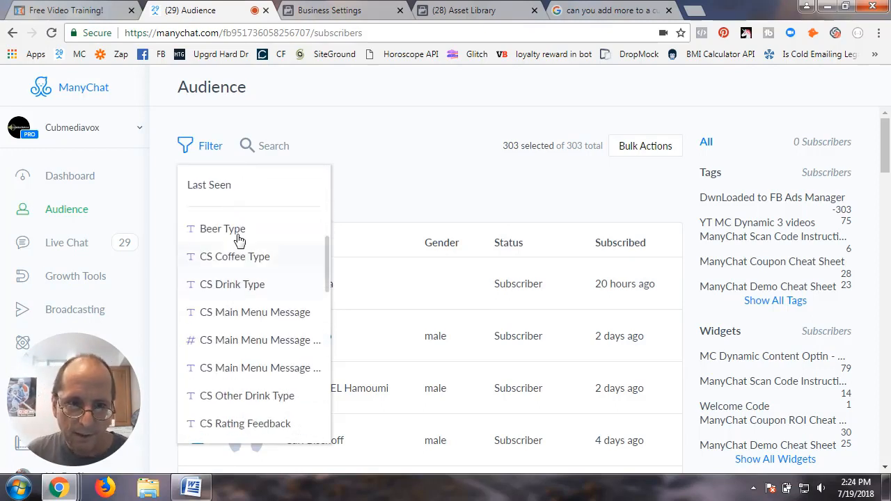
scroll(243, 286, up, 4)
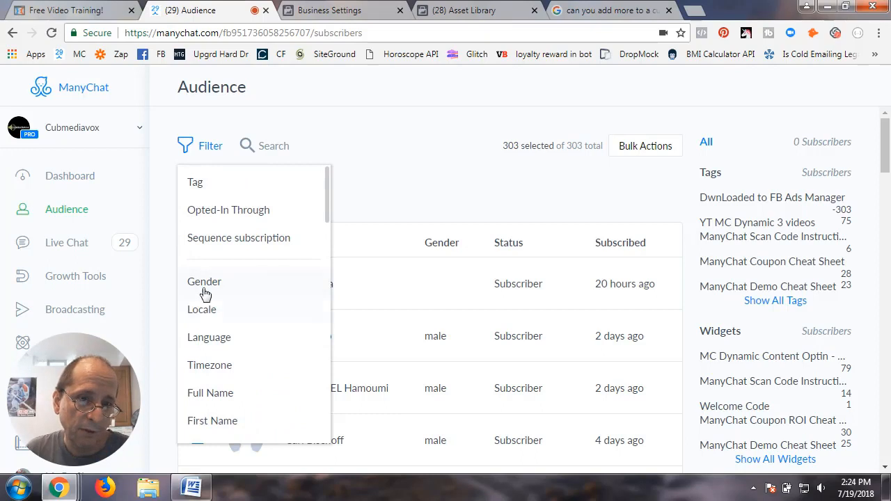
scroll(245, 297, down, 3)
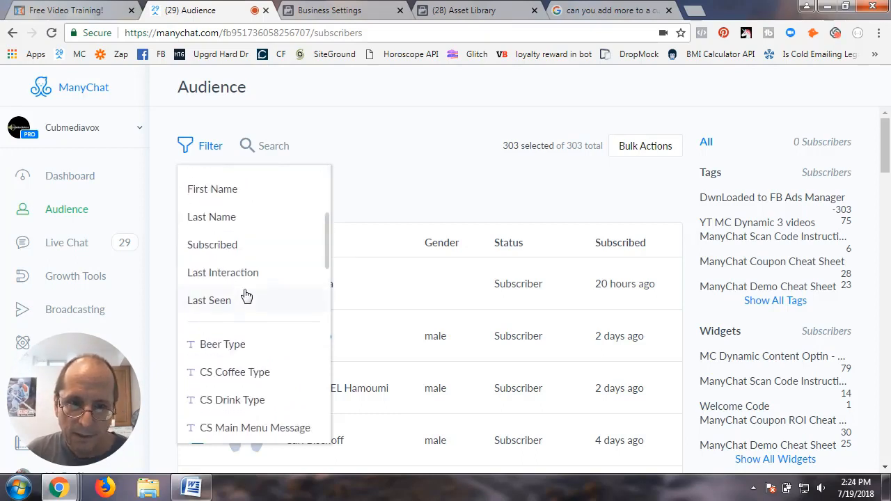
scroll(245, 295, down, 6)
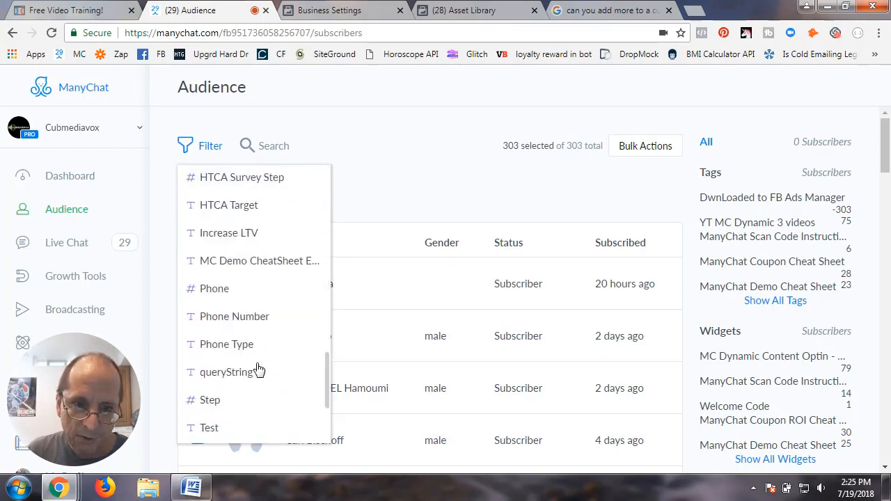
scroll(257, 369, up, 6)
scroll(257, 368, up, 3)
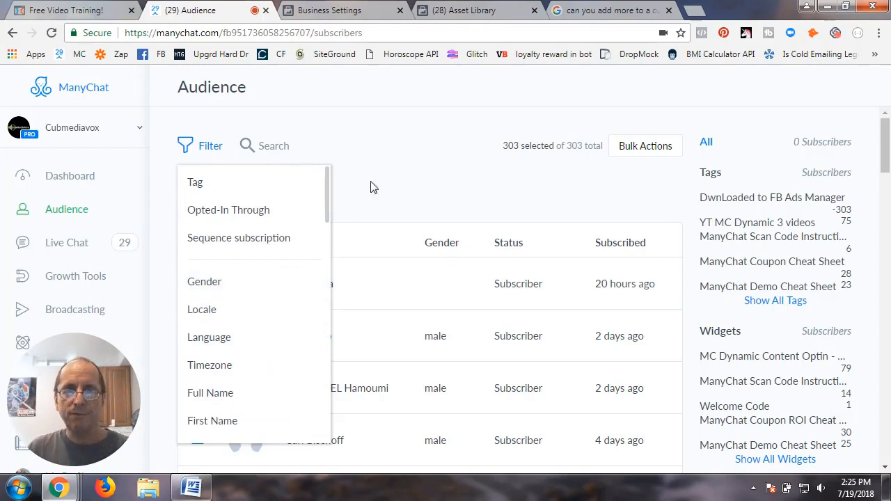
click(400, 133)
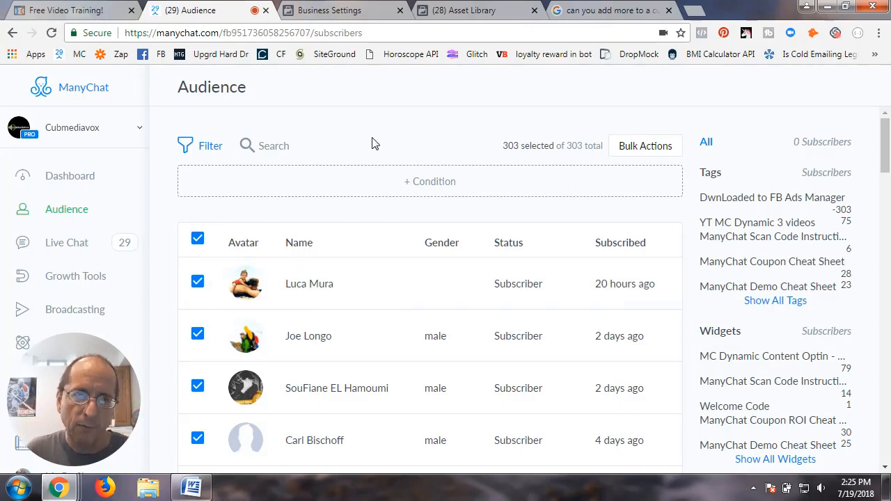
- Export the PSIDs of all selected subscribers as a CSV and open the downloaded file in Excel
scroll(268, 278, down, 2)
scroll(229, 223, up, 2)
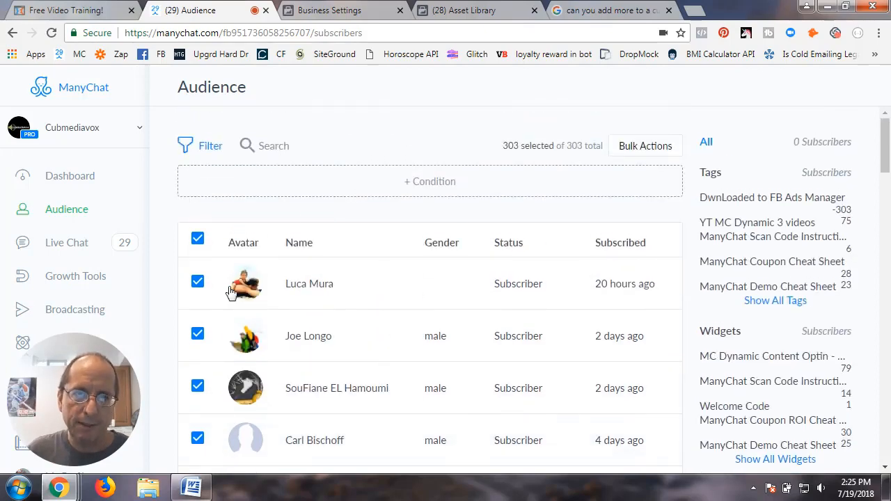
click(646, 147)
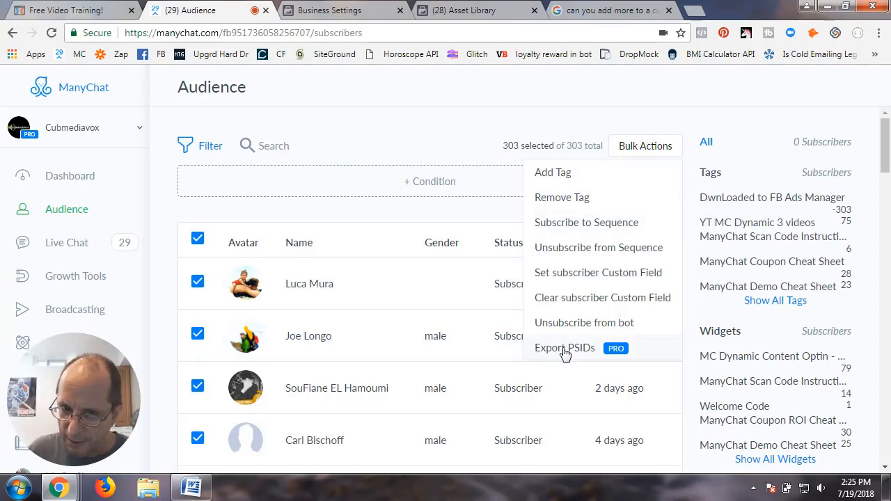
click(559, 350)
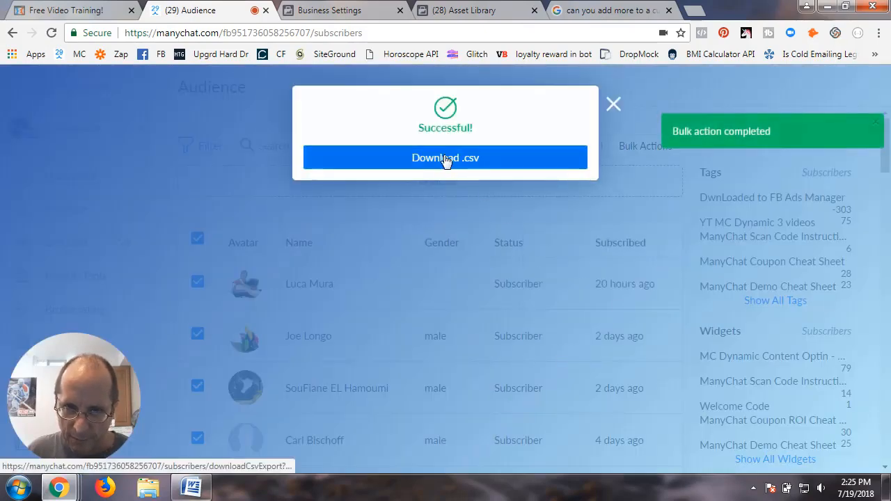
click(443, 158)
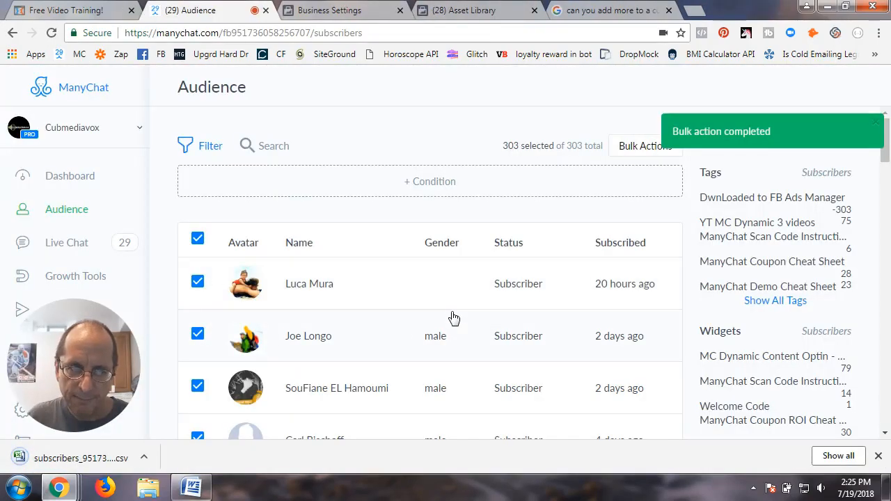
click(76, 459)
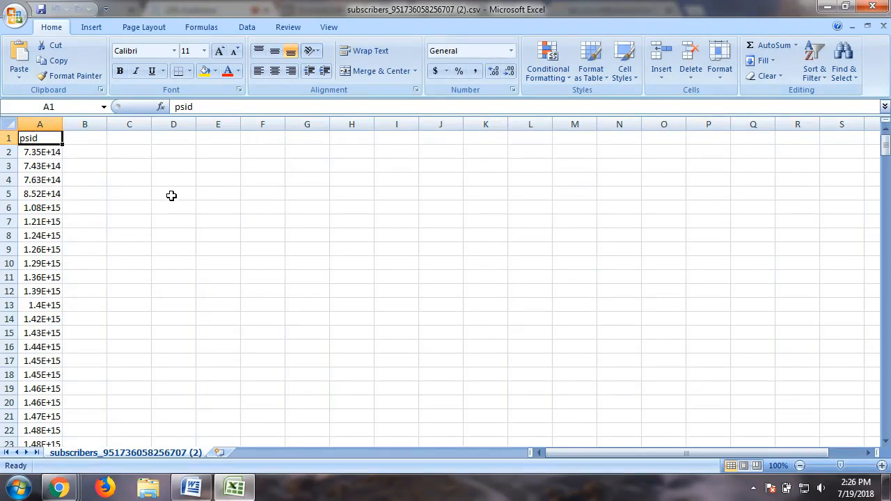
- Delete the psid header row from the sheet
click(5, 138)
right_click(5, 138)
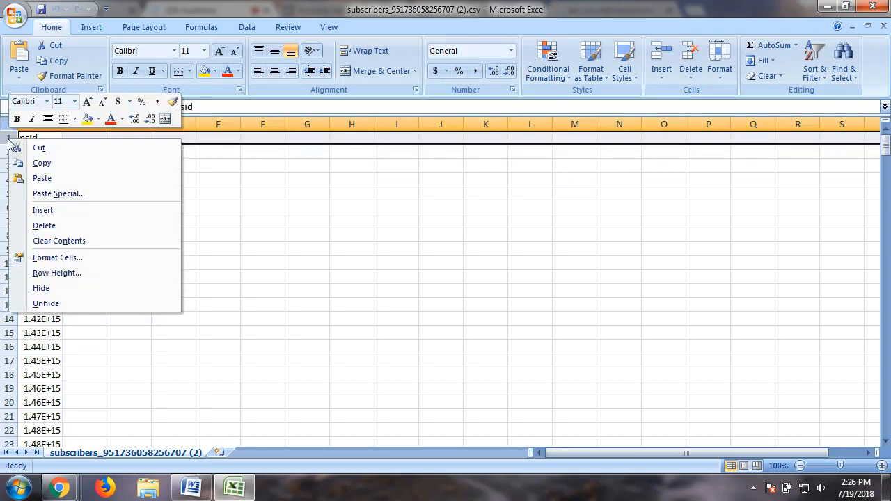
click(42, 225)
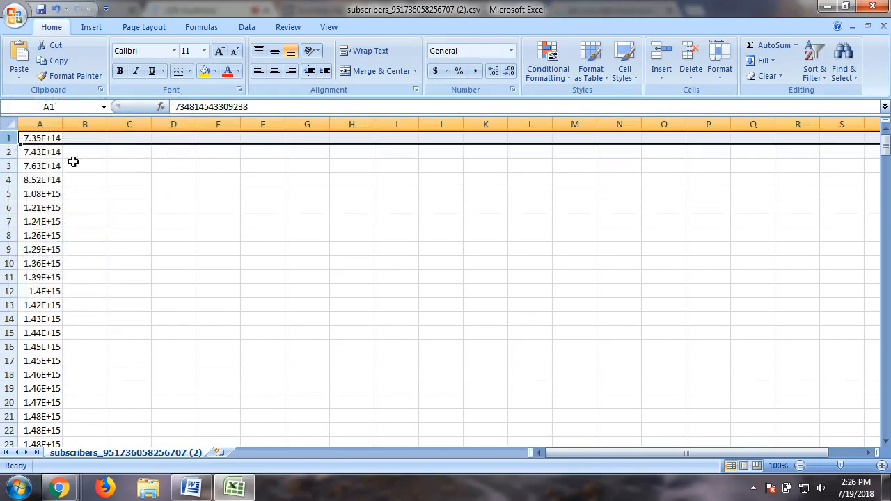
- Format column A with the custom number format 0 and check the full-length IDs down the column
click(40, 123)
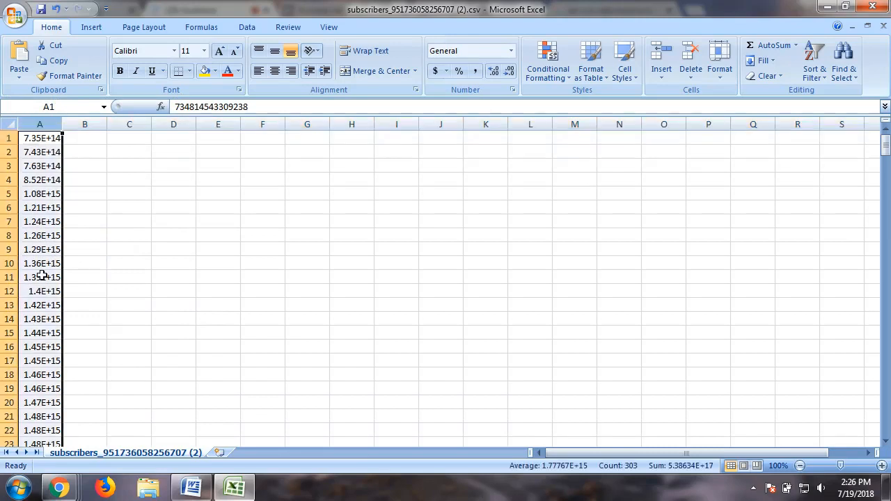
right_click(44, 127)
click(94, 250)
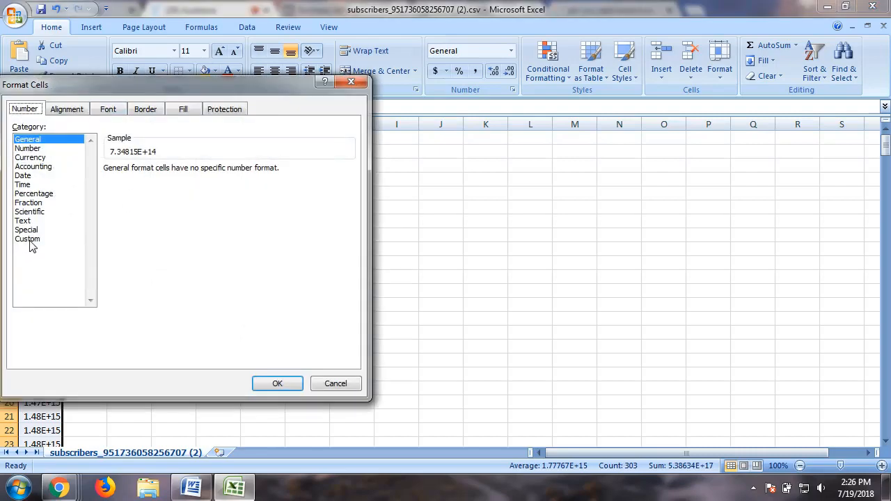
click(28, 239)
click(108, 203)
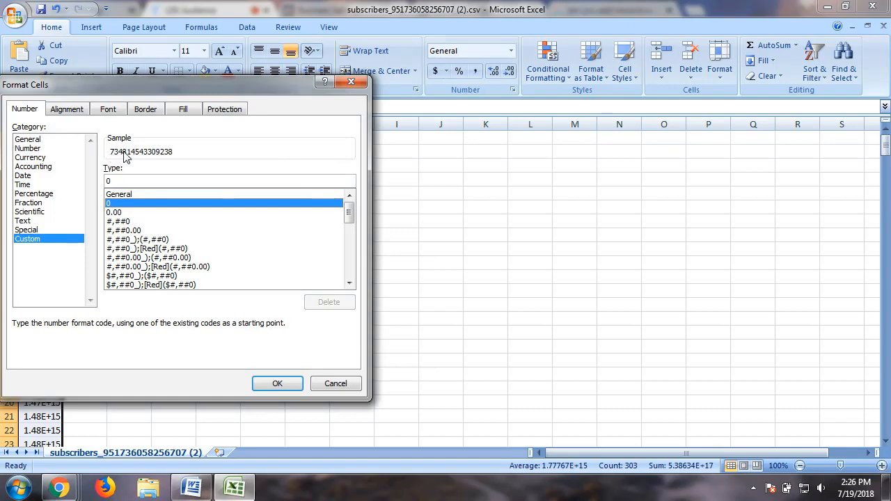
click(279, 383)
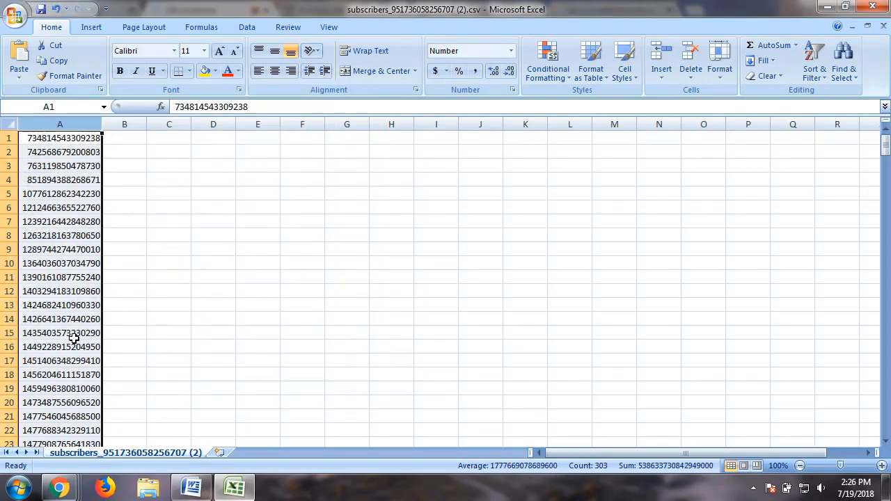
scroll(74, 338, down, 20)
scroll(74, 338, up, 13)
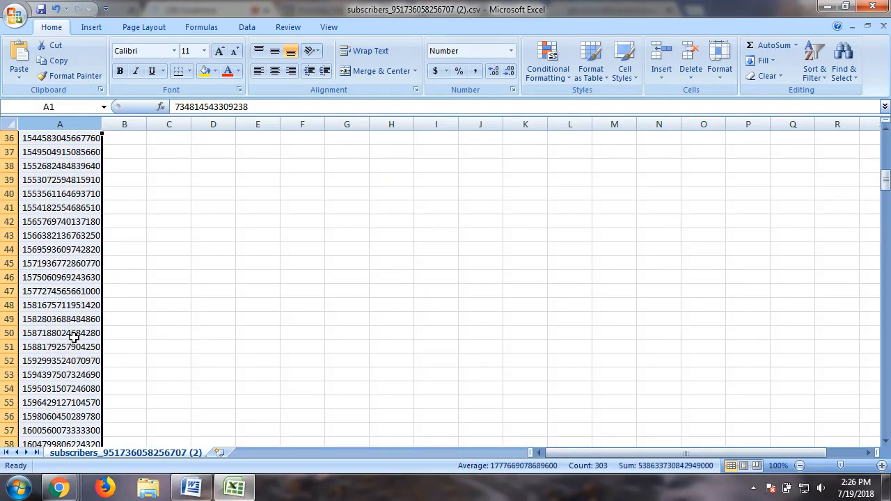
scroll(74, 338, up, 12)
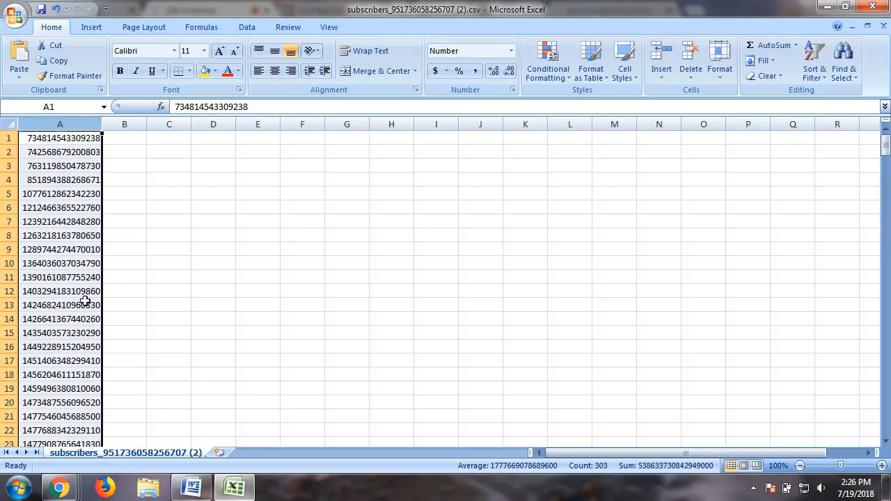
- Save the edited subscriber file in CSV format, including a copy on the Desktop
click(41, 9)
click(389, 296)
click(25, 21)
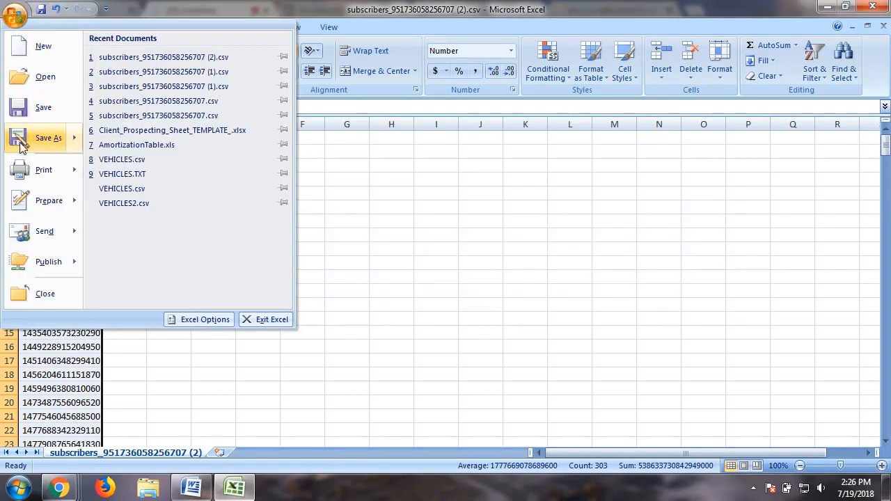
click(41, 142)
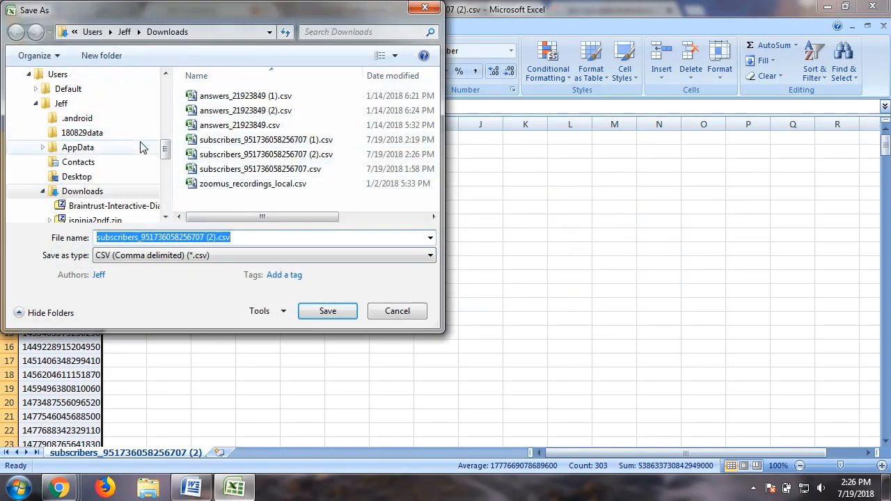
drag(167, 151, 165, 86)
click(66, 127)
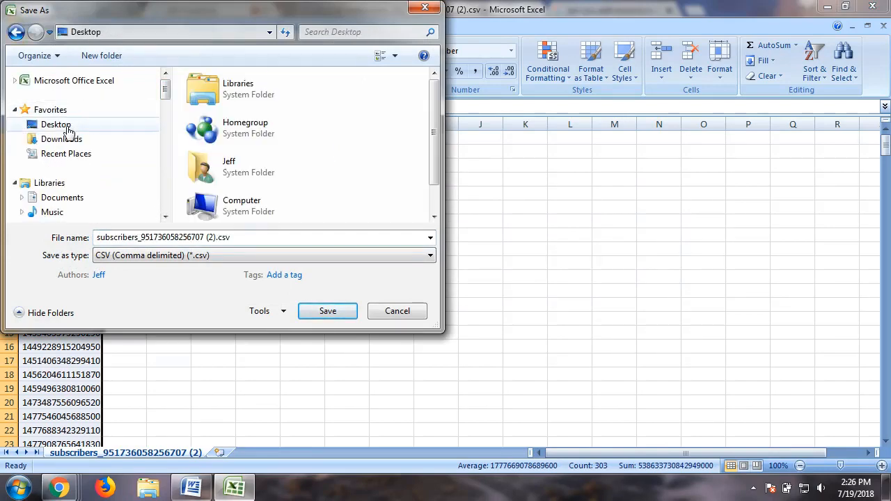
click(325, 312)
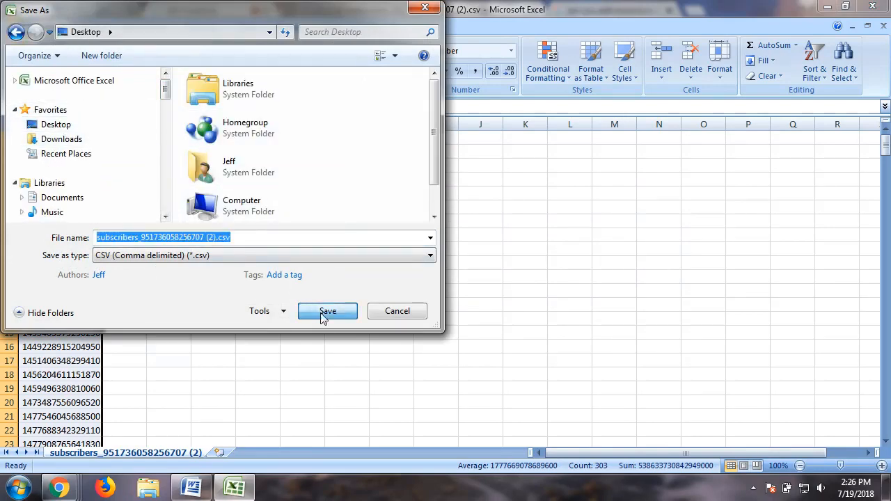
click(392, 295)
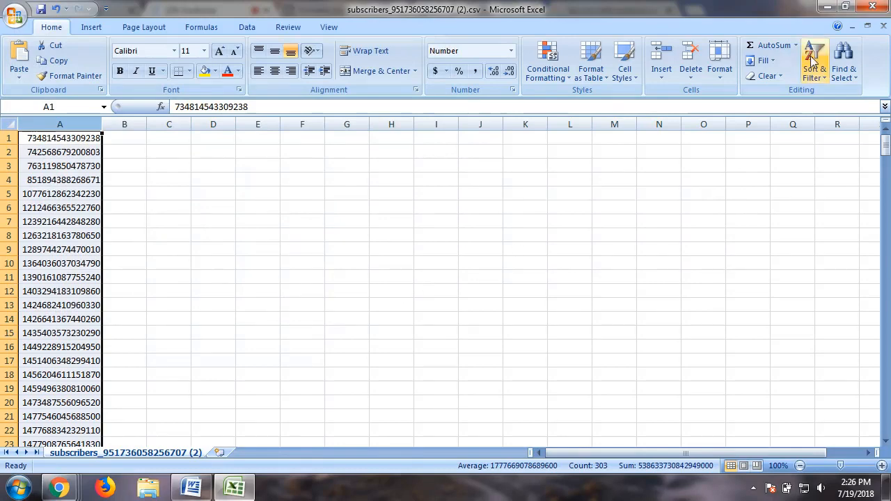
- Close Excel with the changes saved, replacing the existing CSV on the Desktop and keeping its format
click(875, 7)
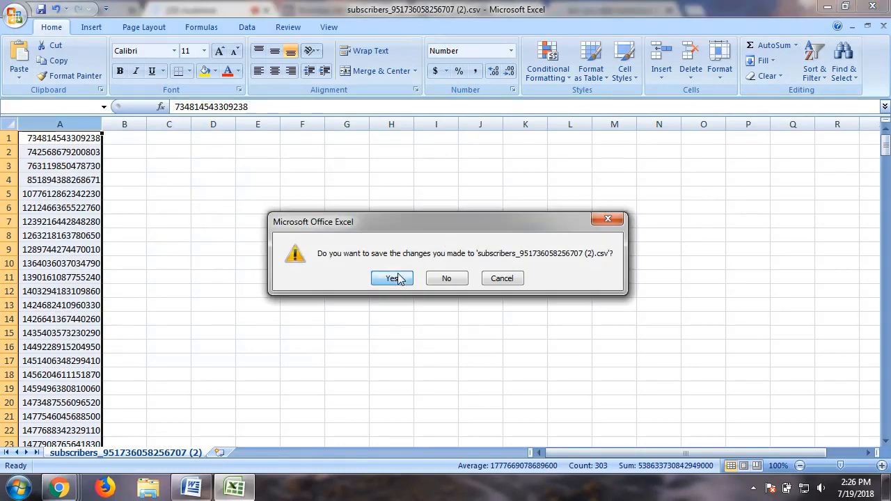
click(394, 278)
click(325, 313)
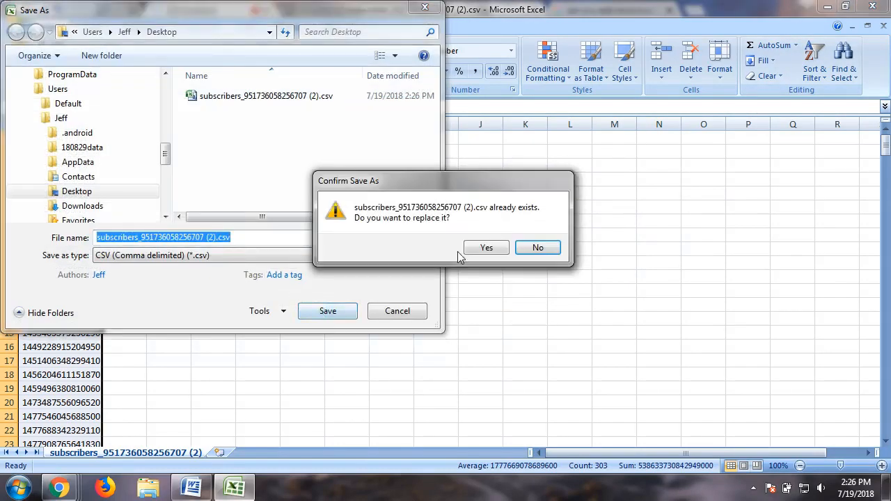
click(483, 247)
click(392, 295)
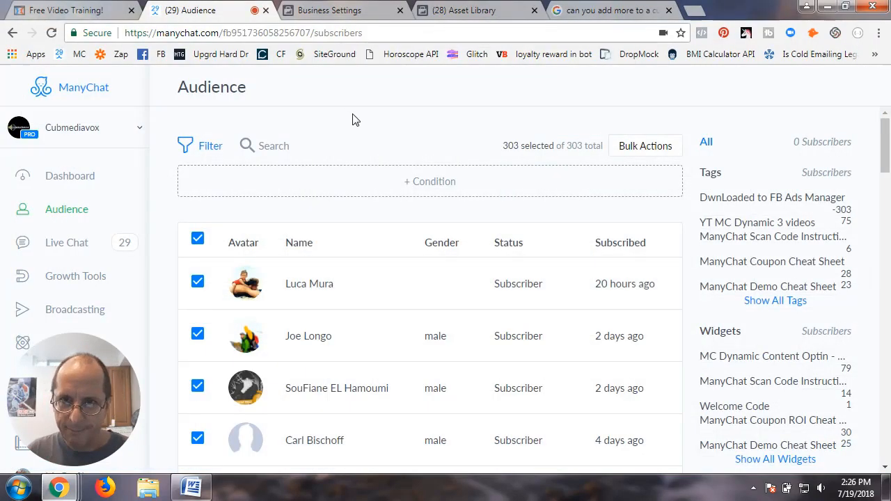
- Switch to the Asset Library and look through its recently used ad accounts
click(348, 10)
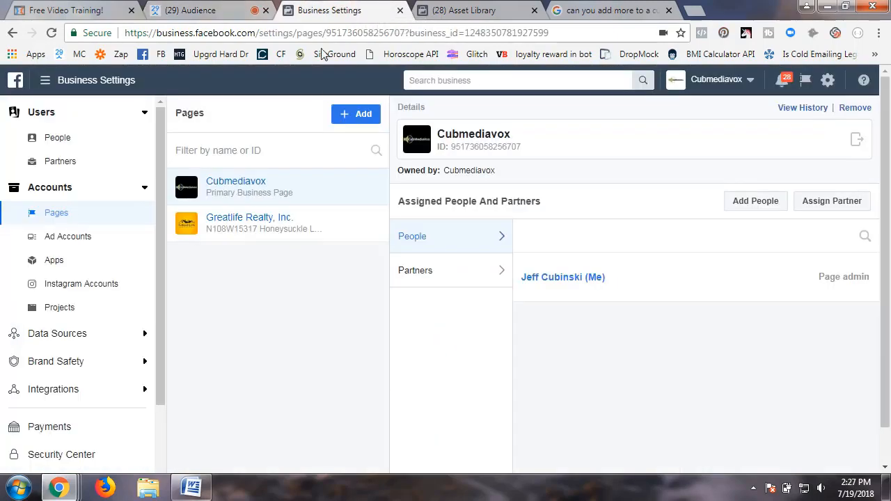
click(469, 14)
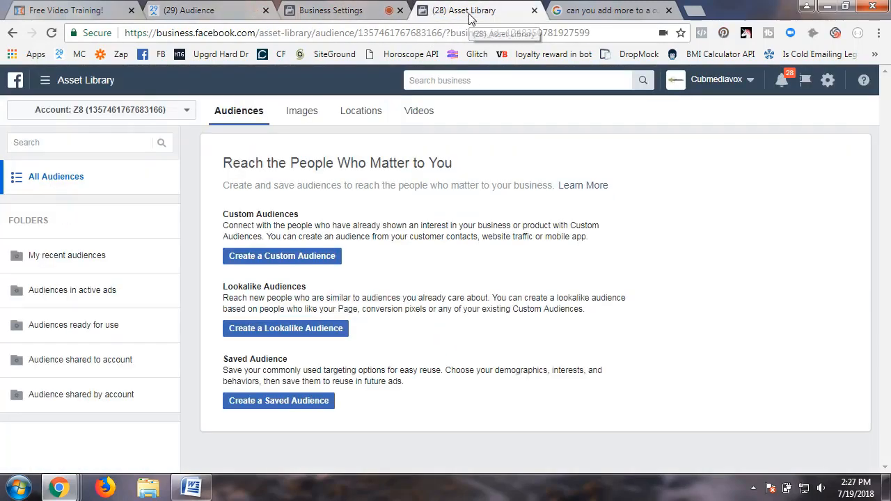
click(82, 113)
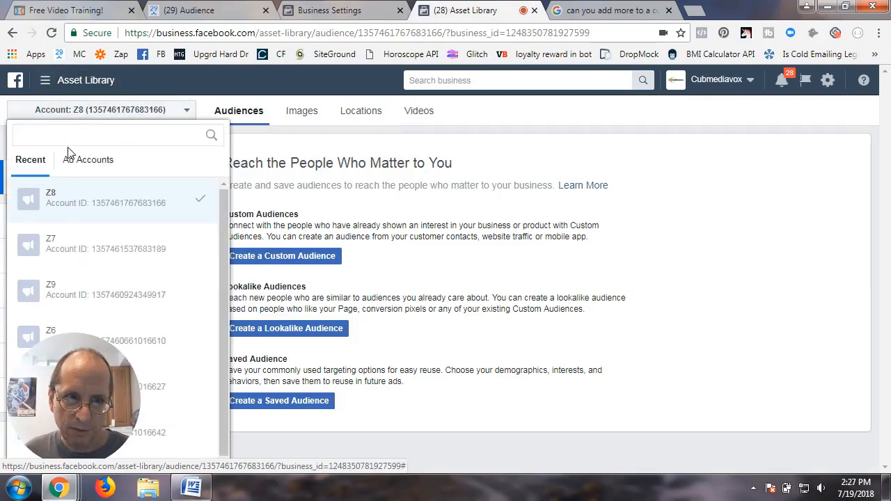
scroll(85, 233, down, 1)
scroll(86, 233, up, 1)
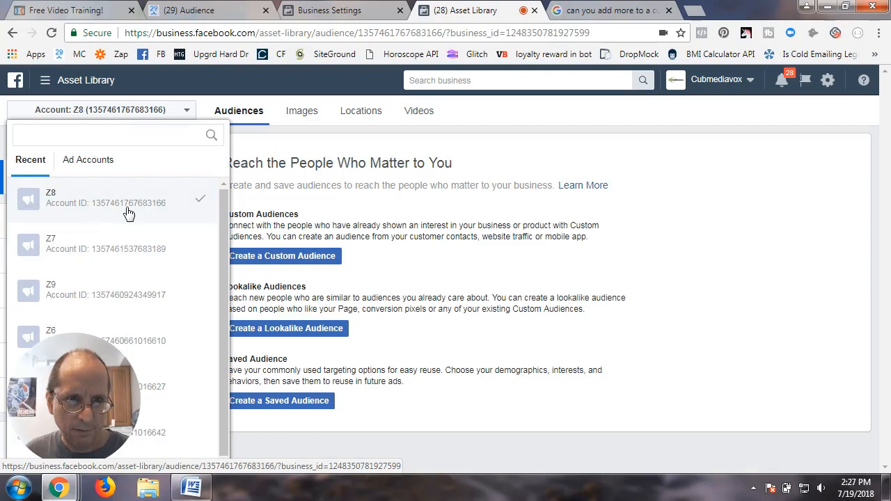
scroll(128, 213, down, 1)
scroll(129, 214, up, 1)
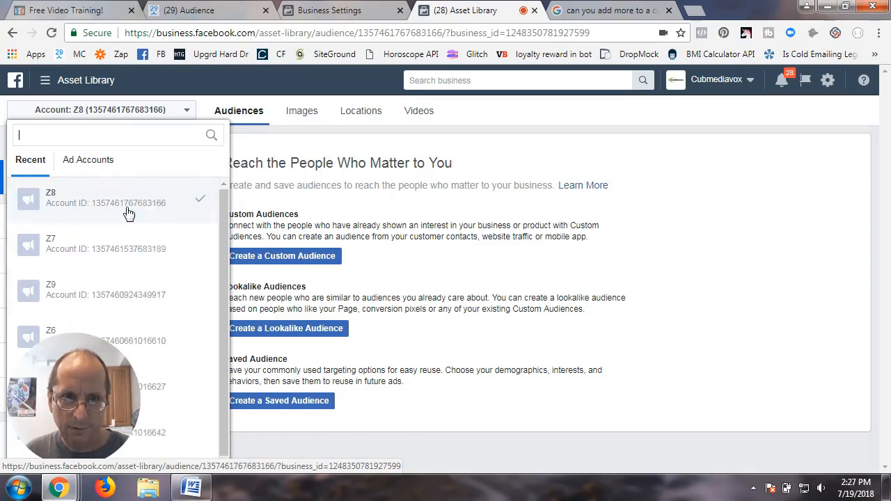
click(179, 82)
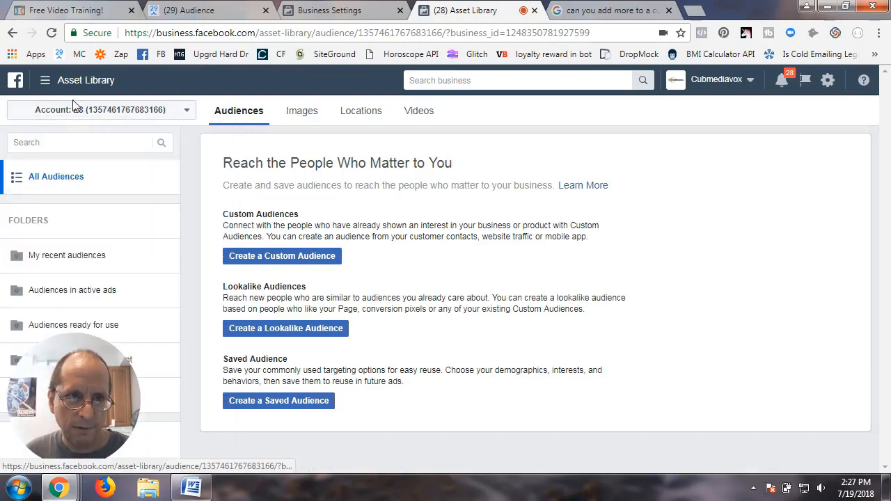
- Open the Audiences assets page from the full list of business tools
click(44, 82)
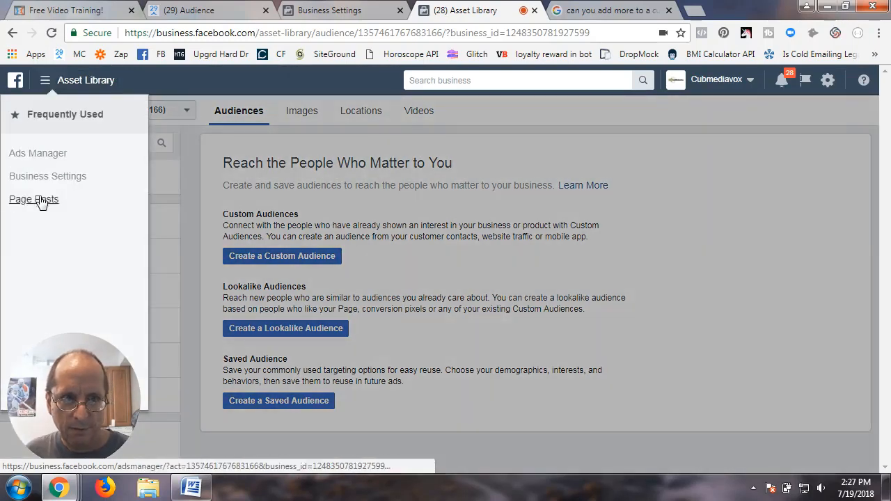
drag(87, 366, 103, 339)
click(108, 393)
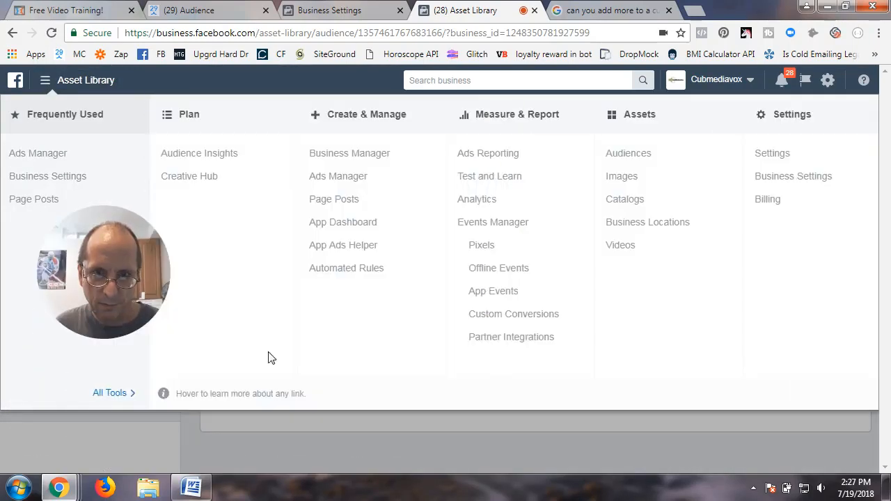
click(638, 161)
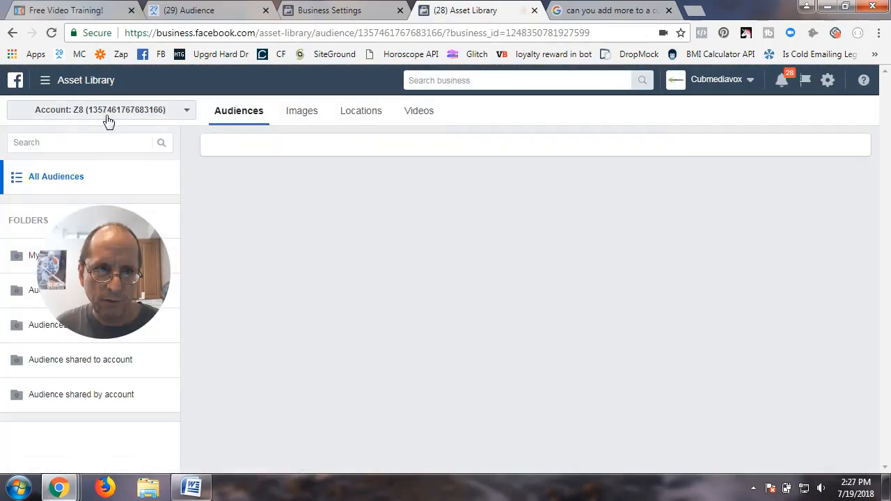
- Examine both the recent and the complete ad account lists for the account that should hold the audience
click(106, 114)
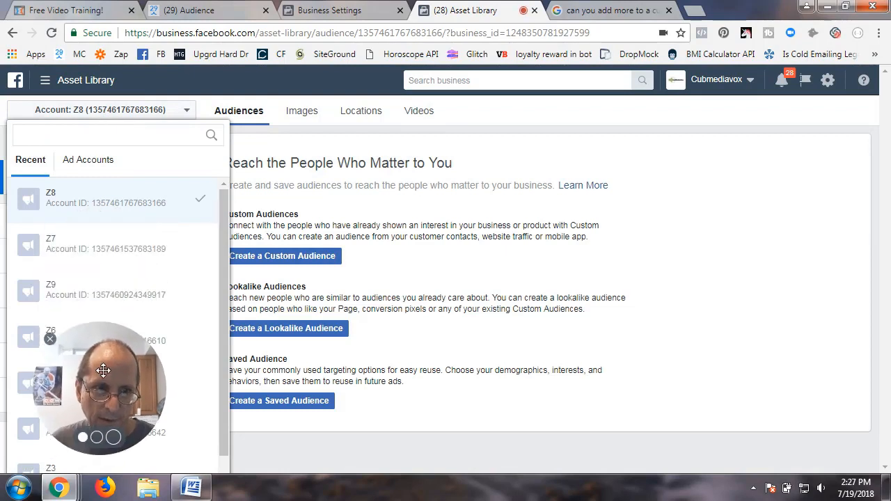
scroll(164, 258, down, 2)
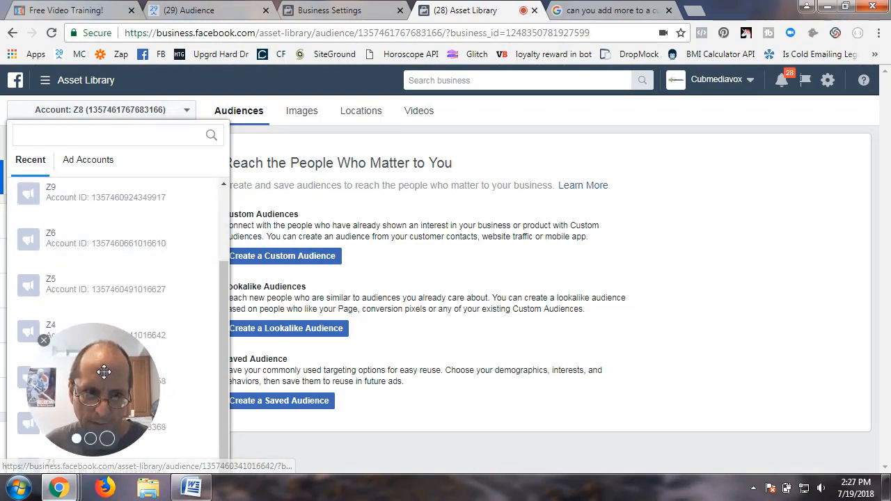
drag(94, 404, 96, 292)
scroll(199, 273, up, 3)
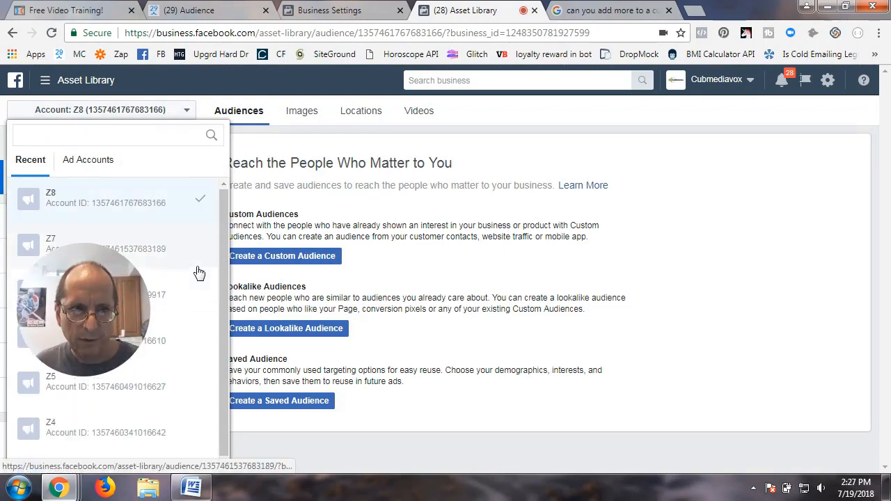
click(100, 162)
drag(76, 312, 73, 258)
scroll(179, 299, down, 3)
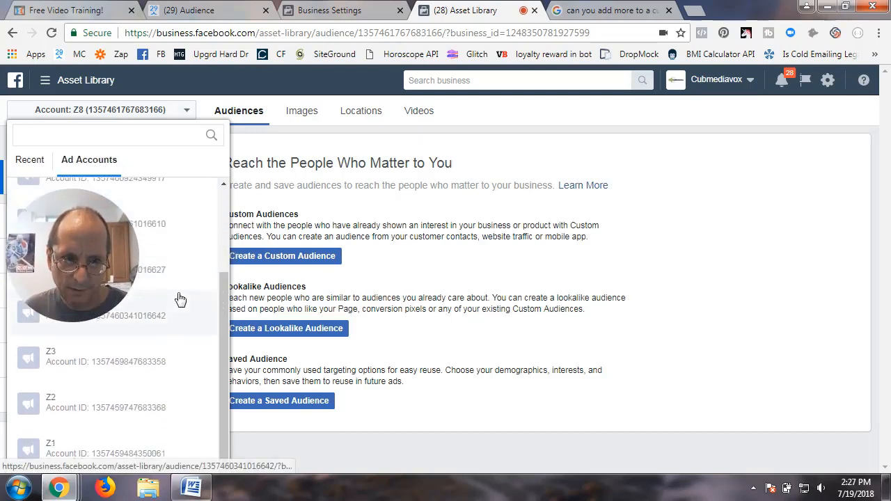
scroll(179, 299, up, 3)
drag(106, 226, 119, 275)
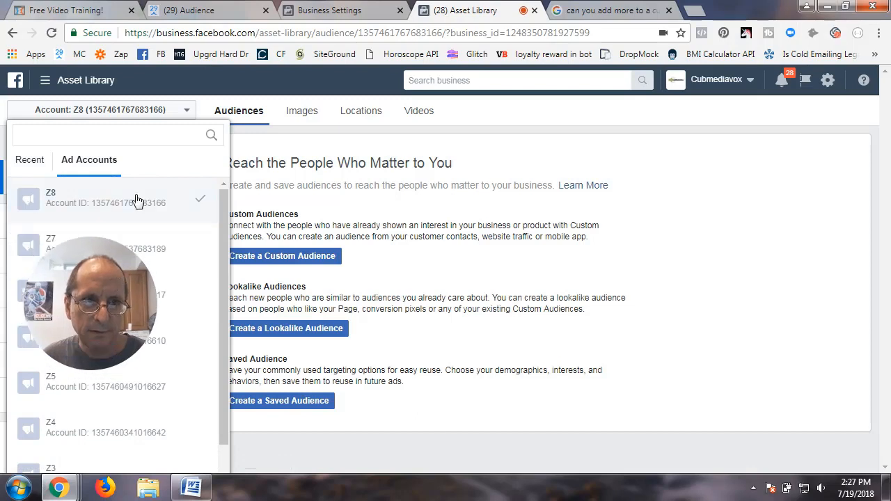
click(163, 111)
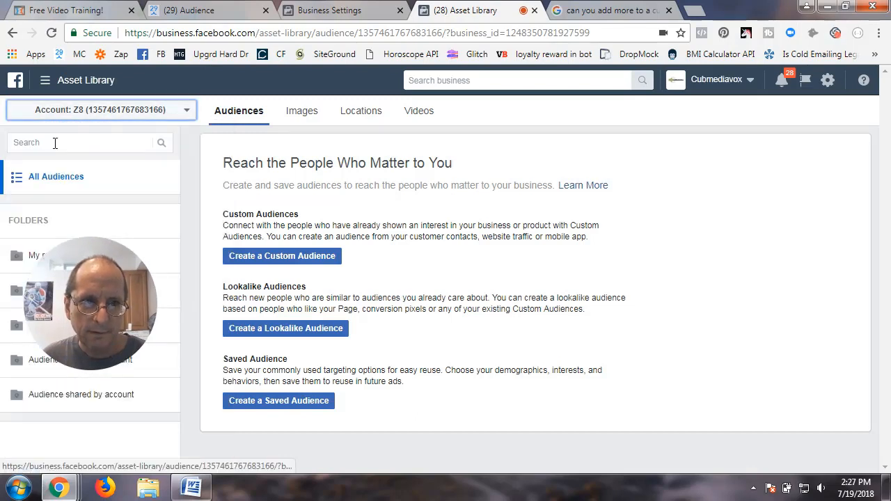
- Search the ad accounts for "cub" and switch the Asset Library to the Cubmediavox account
click(74, 117)
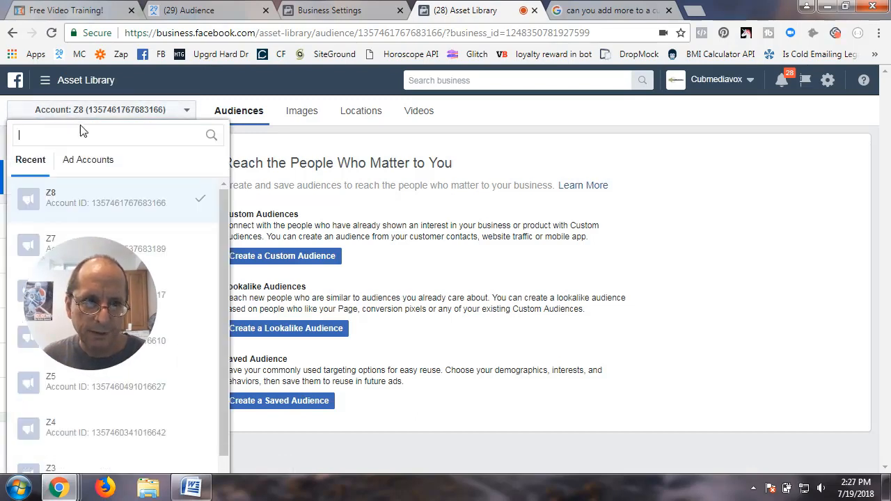
text(cub)
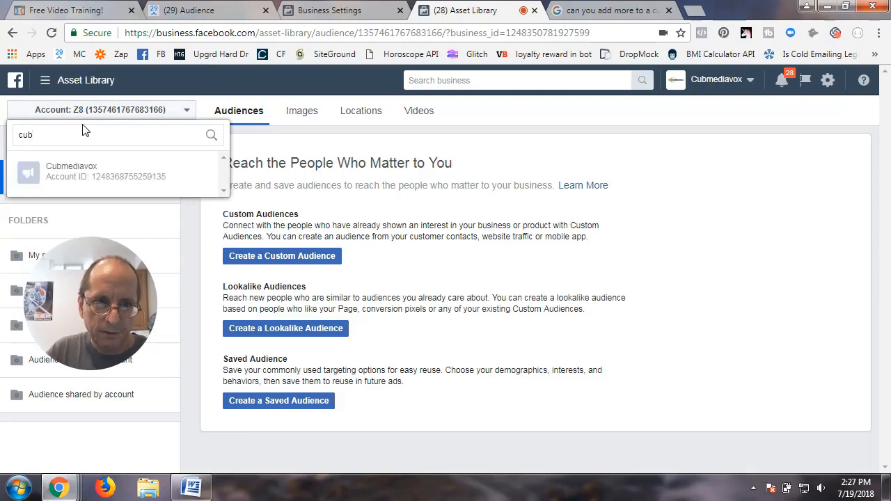
click(80, 180)
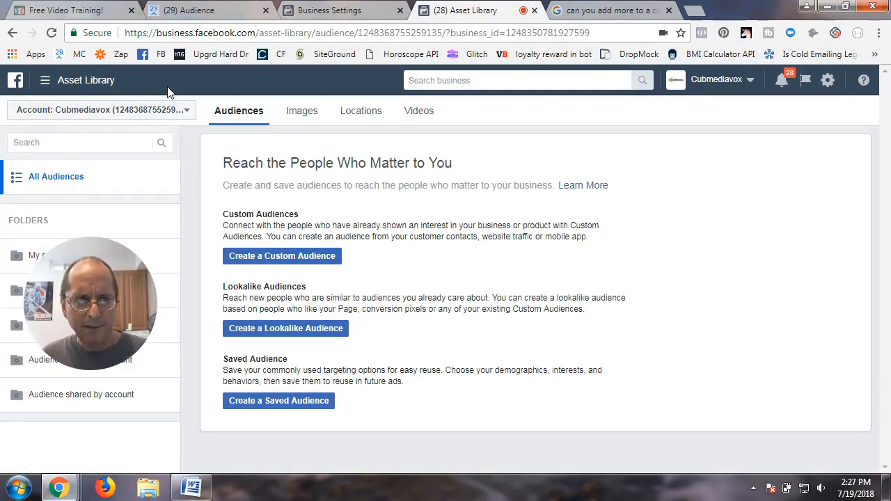
click(187, 110)
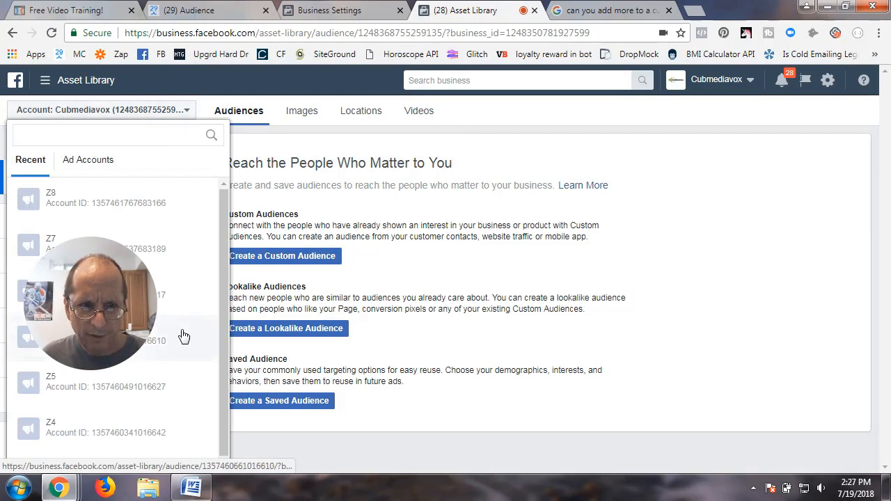
scroll(76, 201, up, 2)
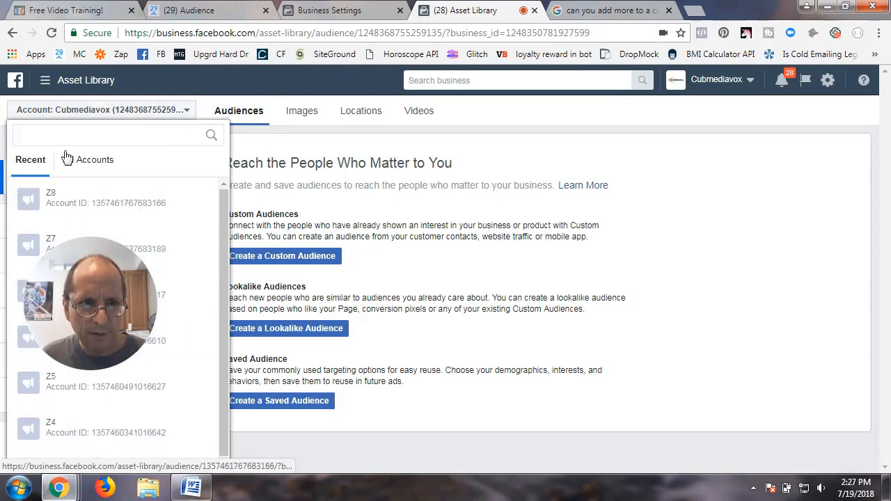
click(111, 111)
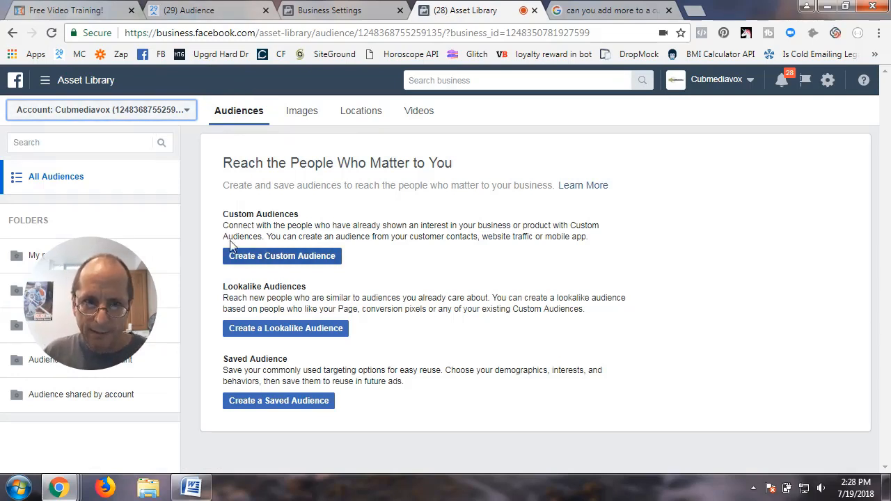
- Start a custom audience based on a customer file, using the option to add customers from your own file
click(288, 261)
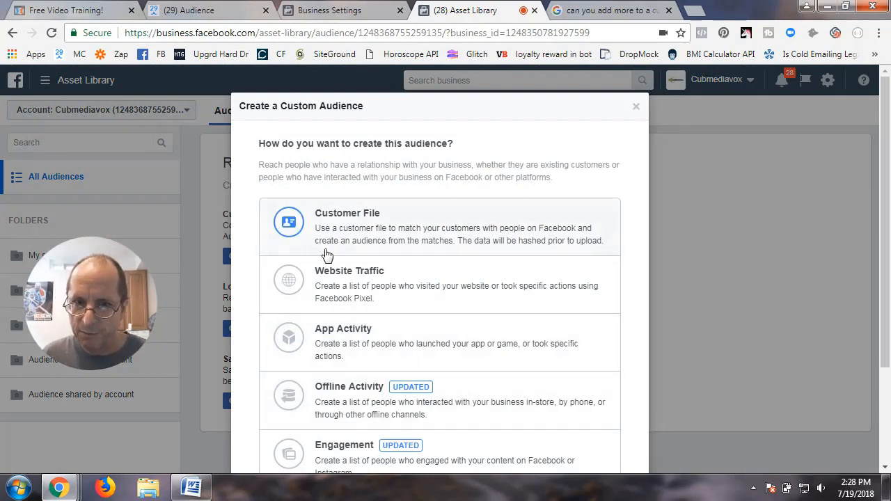
click(422, 229)
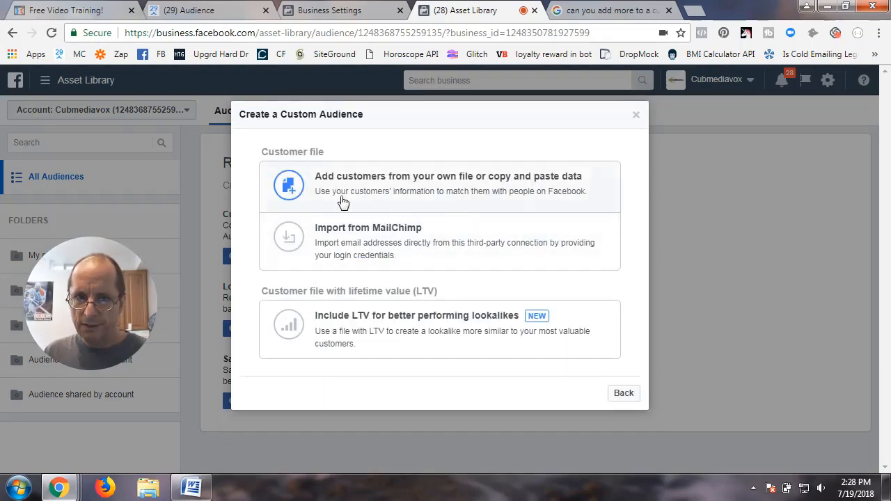
click(378, 191)
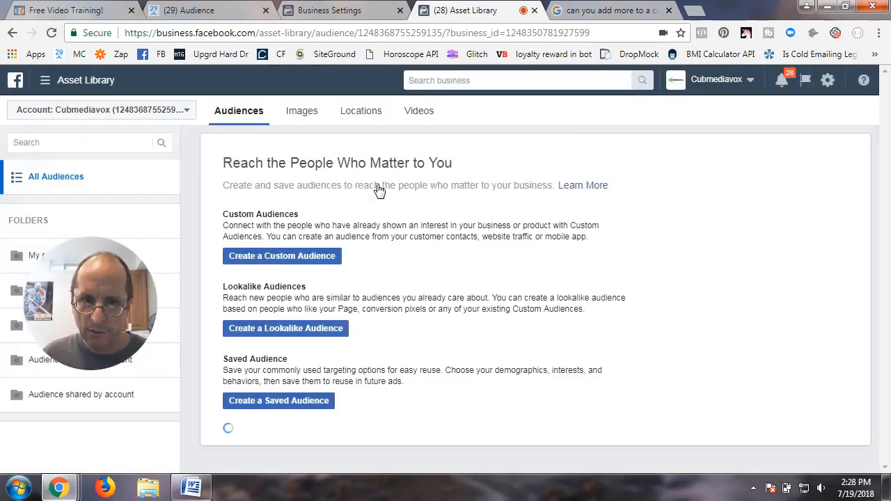
- Review the usable customer identifiers and set the original data source to Directly from customers
scroll(453, 317, down, 2)
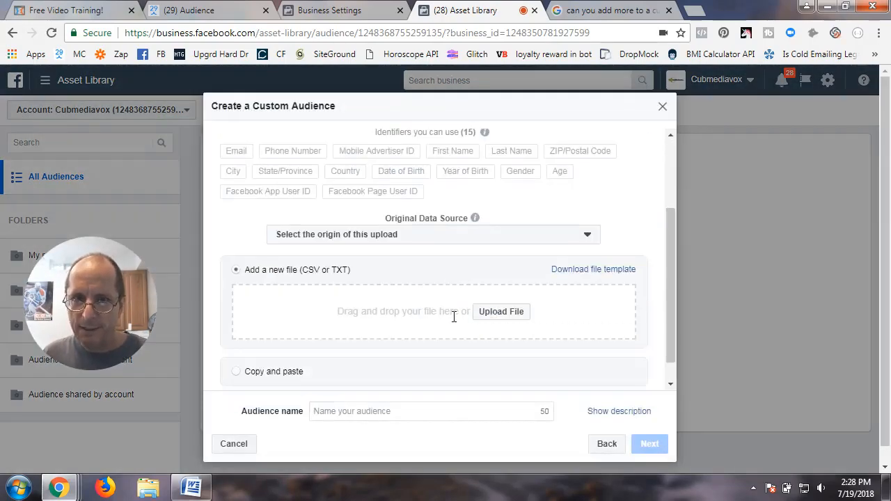
scroll(457, 312, up, 2)
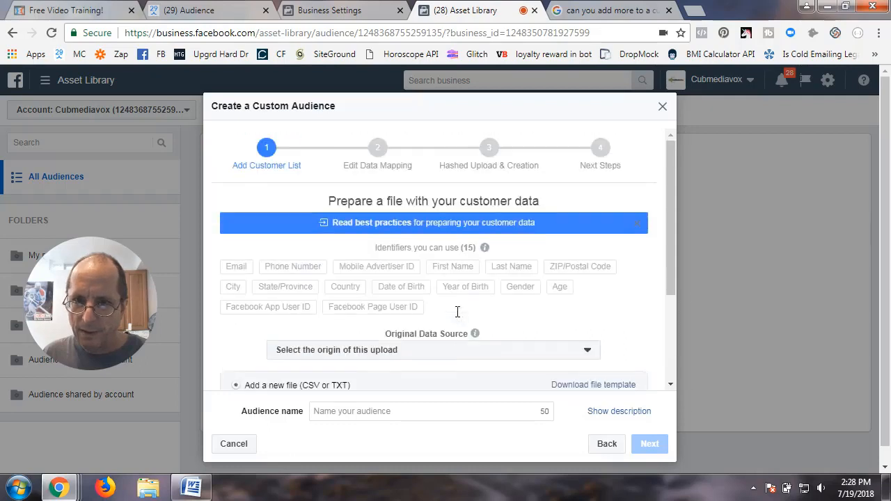
scroll(459, 317, down, 2)
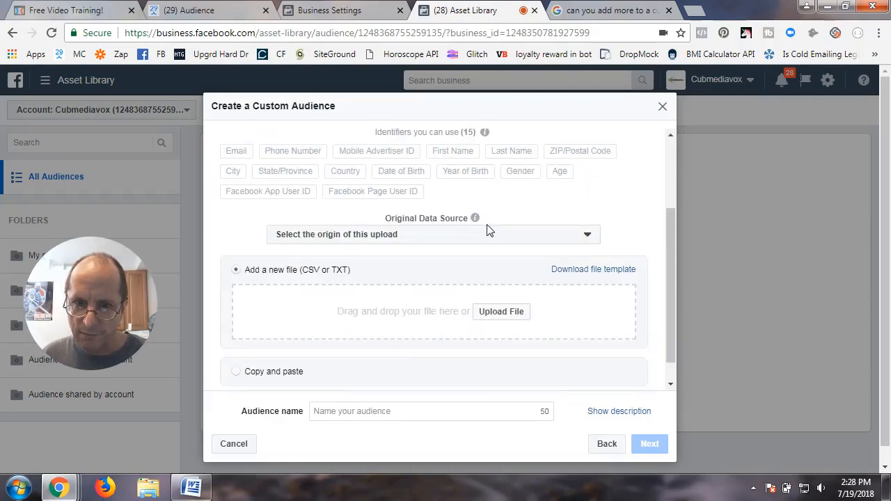
click(442, 238)
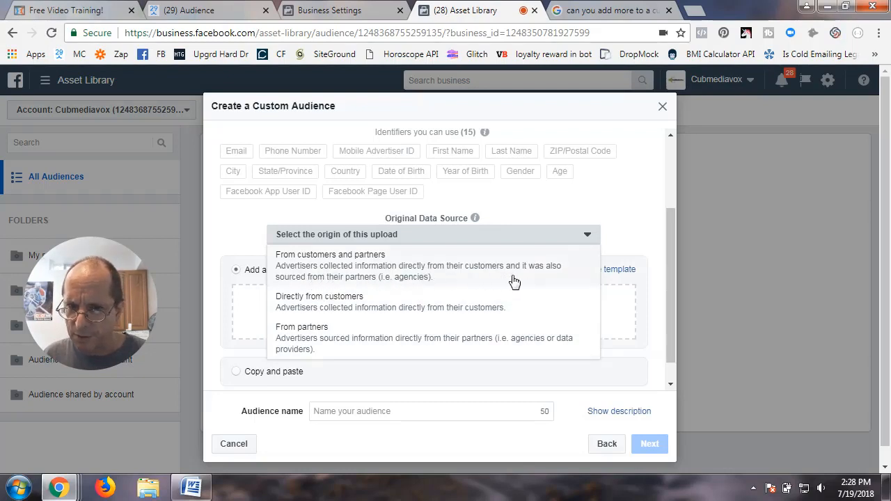
click(347, 310)
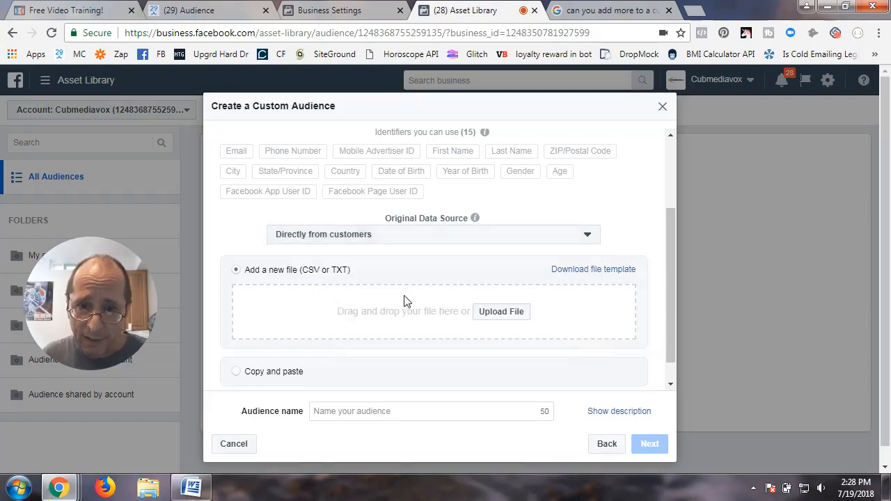
- Add the subscribers CSV file from the Desktop as the new customer file for the custom audience
click(845, 7)
drag(322, 40, 557, 46)
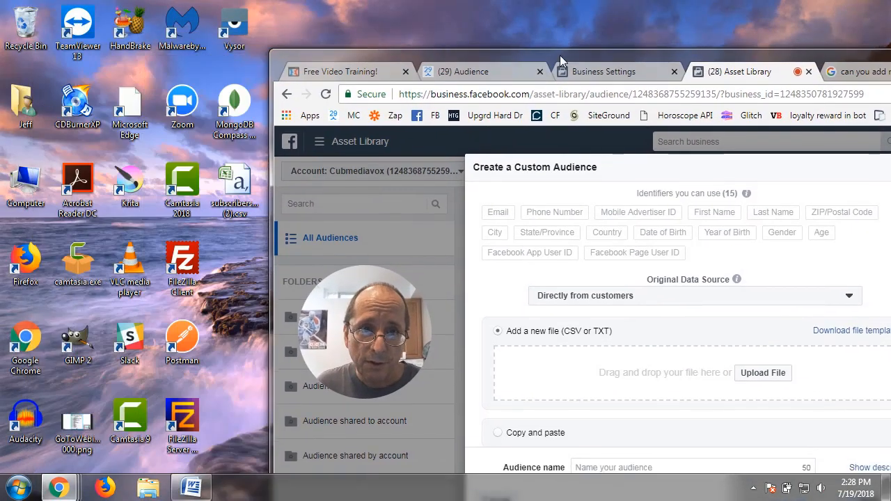
drag(235, 185, 698, 359)
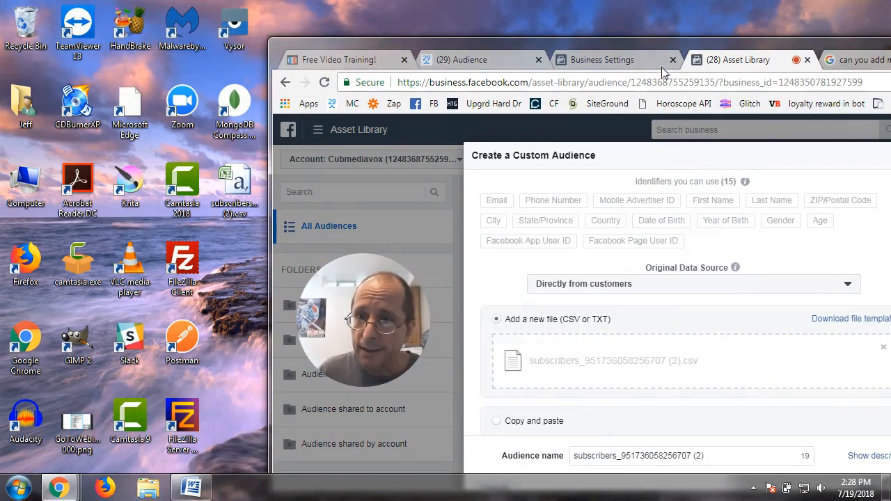
drag(660, 47, 359, 31)
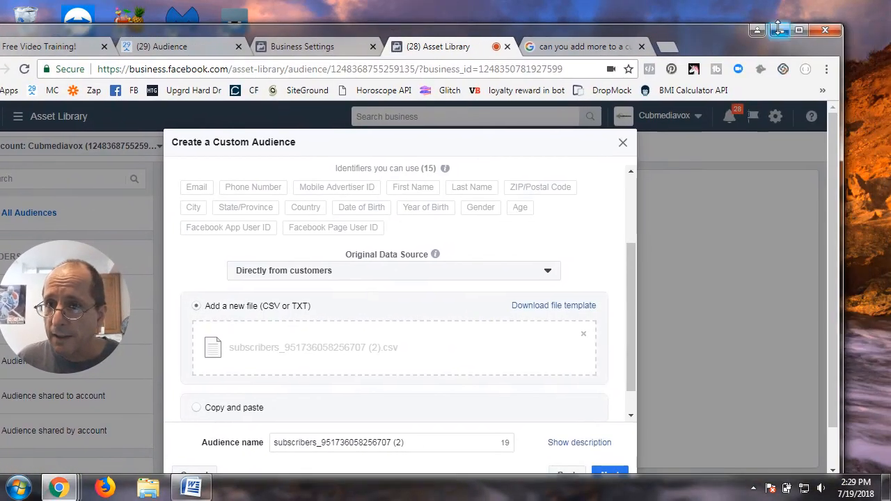
click(800, 31)
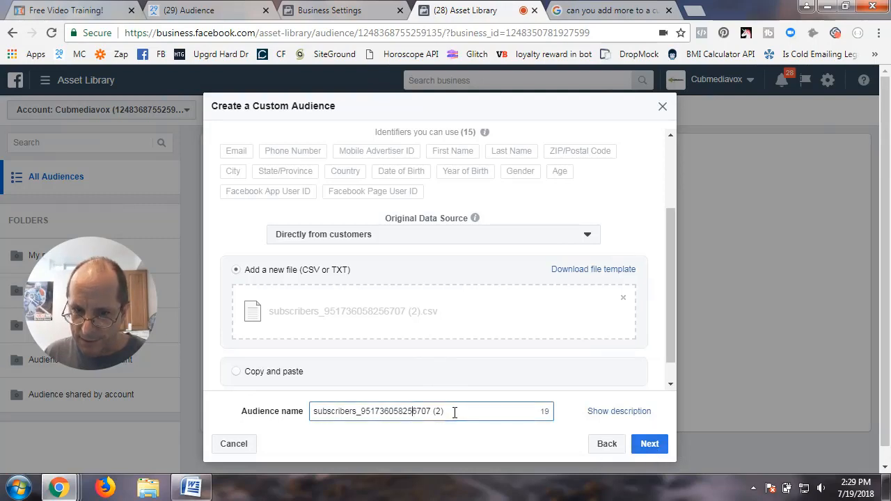
- Replace the audience name with "CubMediaVox Subs - 7-19-2018"
drag(455, 412, 271, 411)
text(CubMediaVox)
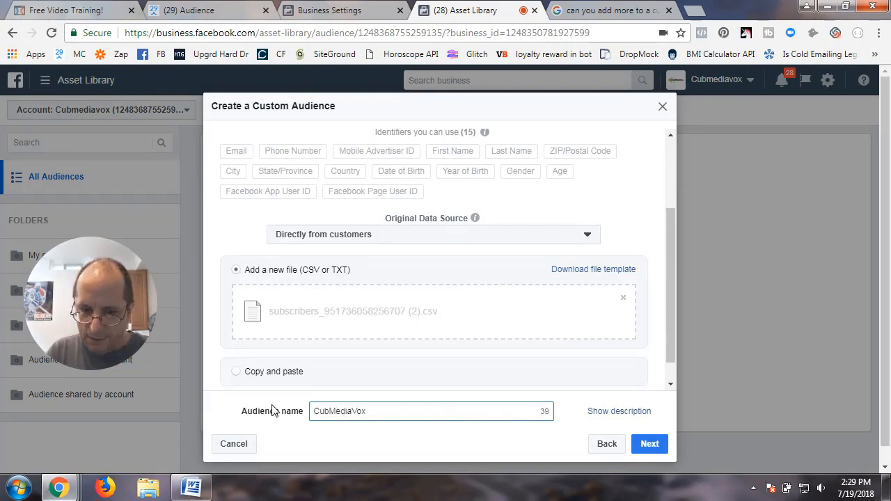
text(Subs - 7-19-2018)
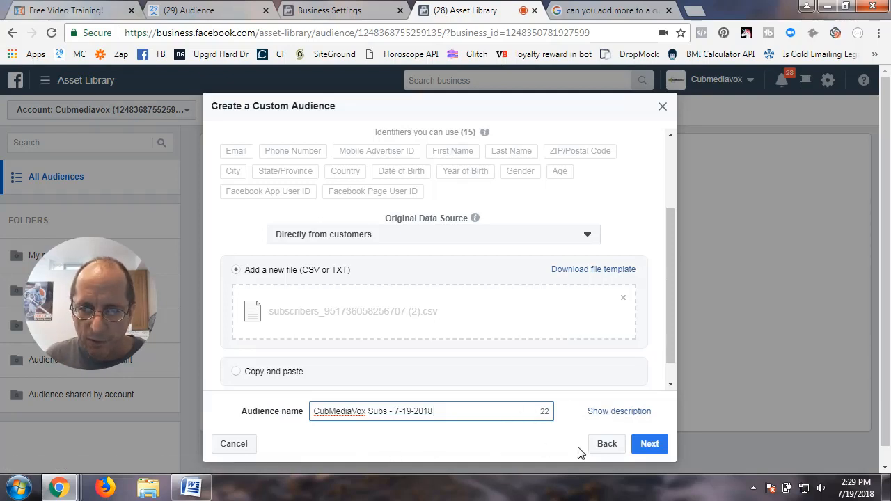
- Proceed to data mapping and map the uploaded ID column to Facebook Page User ID
click(644, 444)
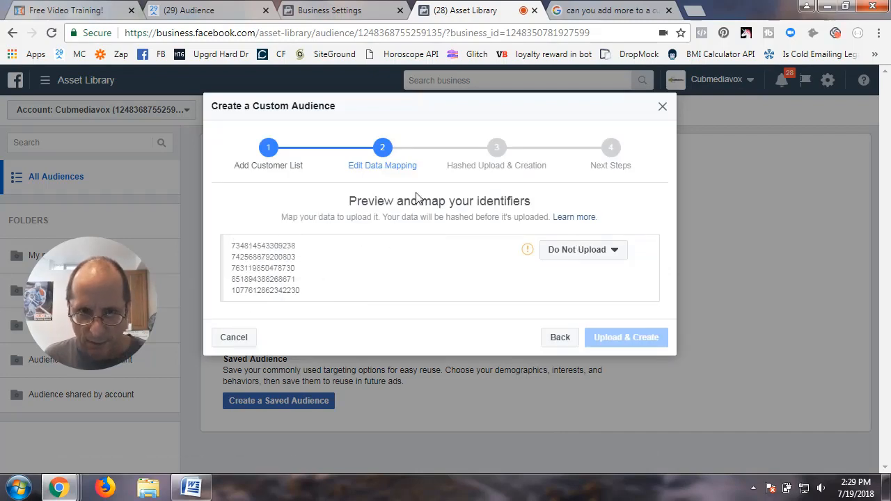
click(582, 255)
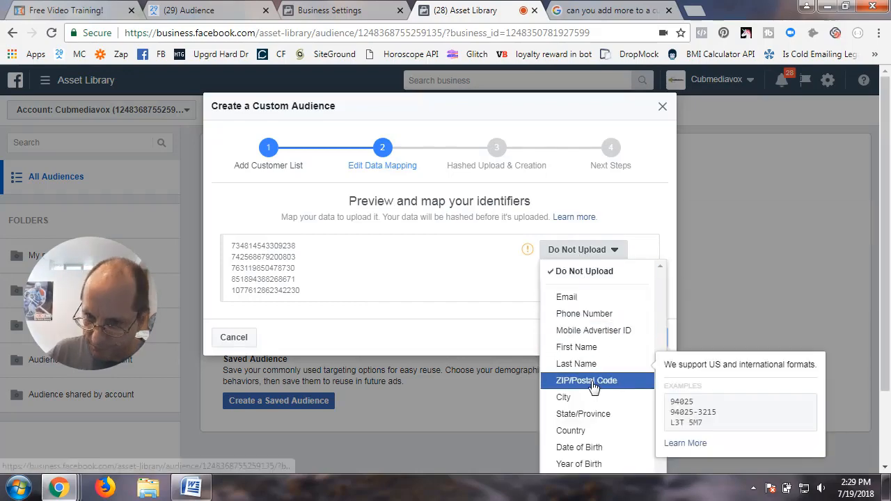
scroll(596, 324, down, 2)
mouse_move(559, 443)
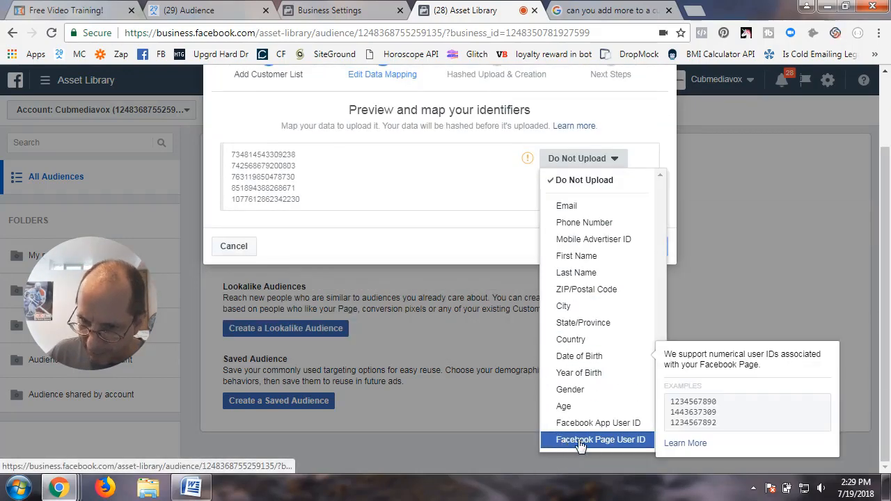
click(616, 441)
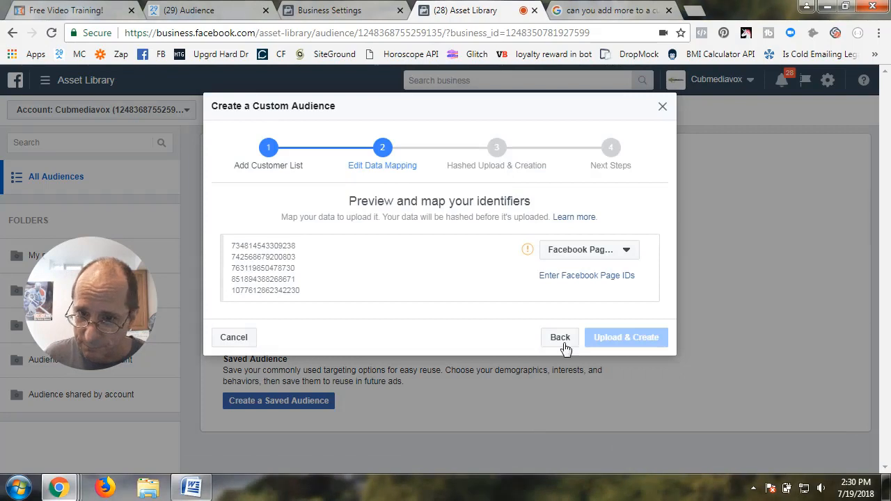
- Open the Facebook Page IDs entry for the mapping and copy the Cubmediavox page's ID from Business Settings
click(590, 278)
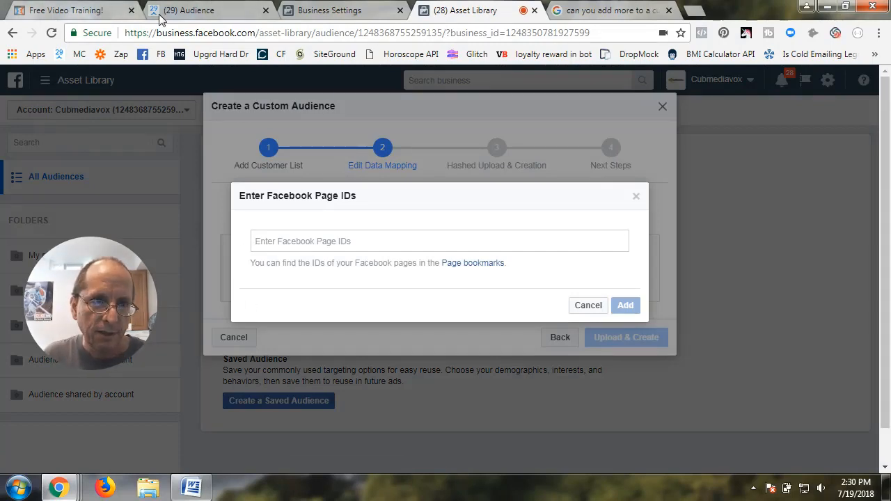
click(191, 10)
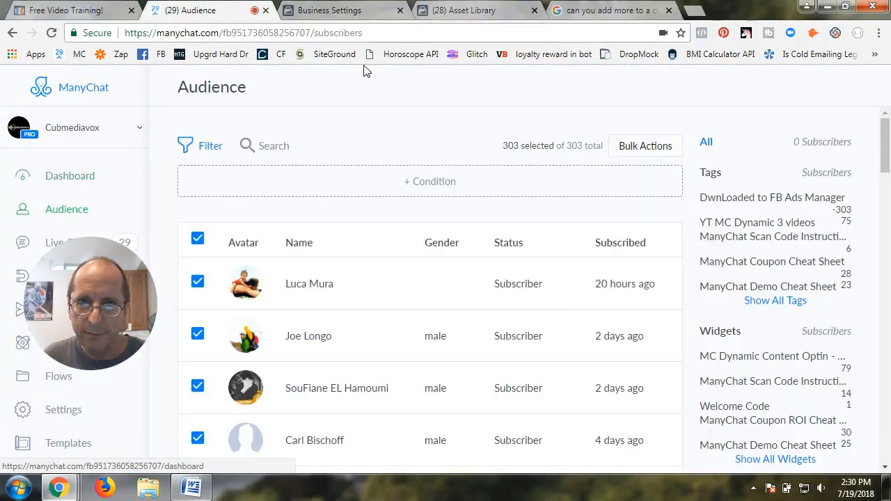
click(350, 11)
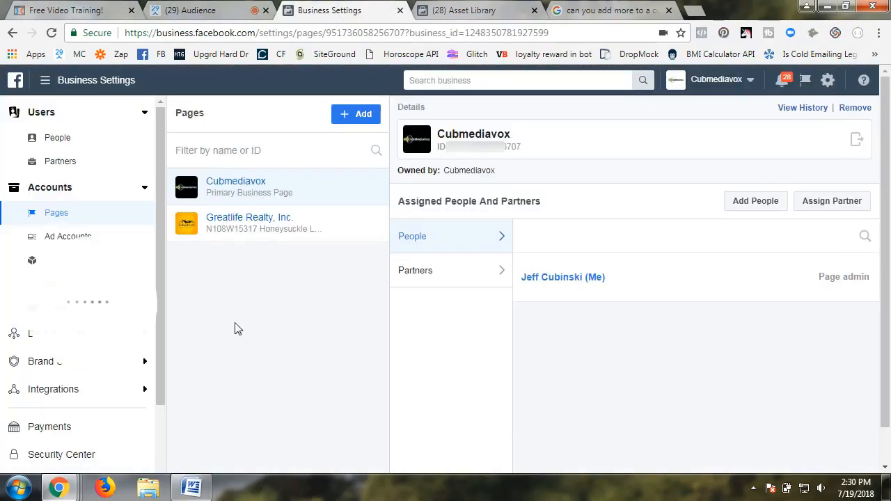
click(45, 80)
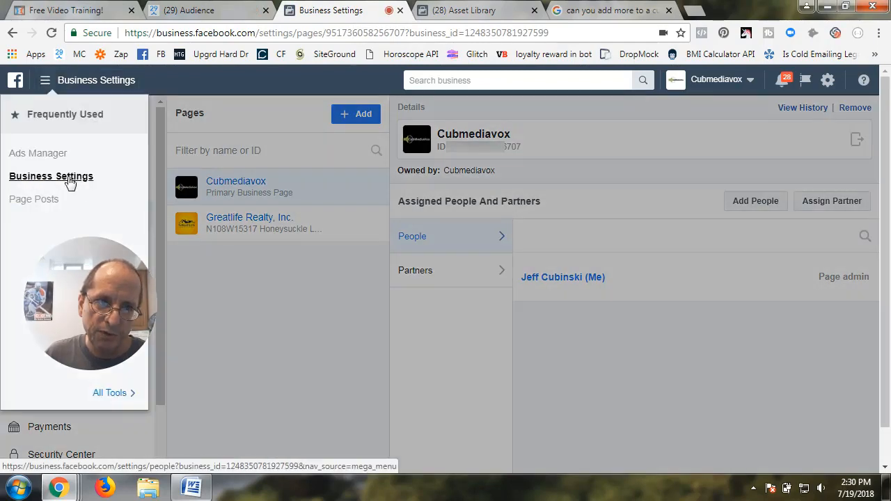
click(122, 85)
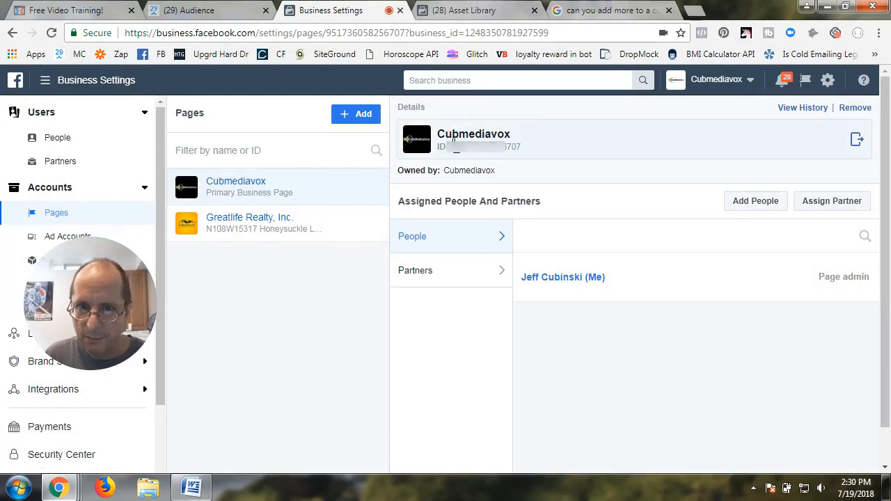
click(487, 156)
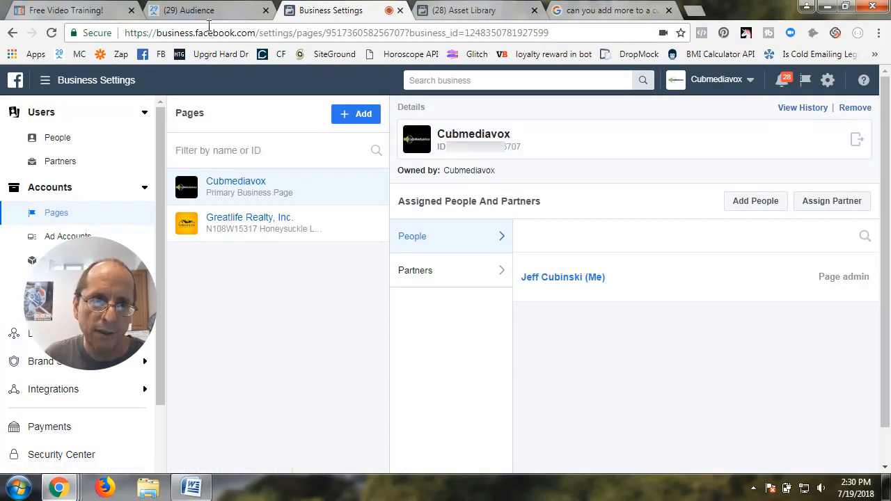
- Add the copied Cubmediavox page ID to the mapping in Asset Library, and upload the list to create the audience
click(472, 12)
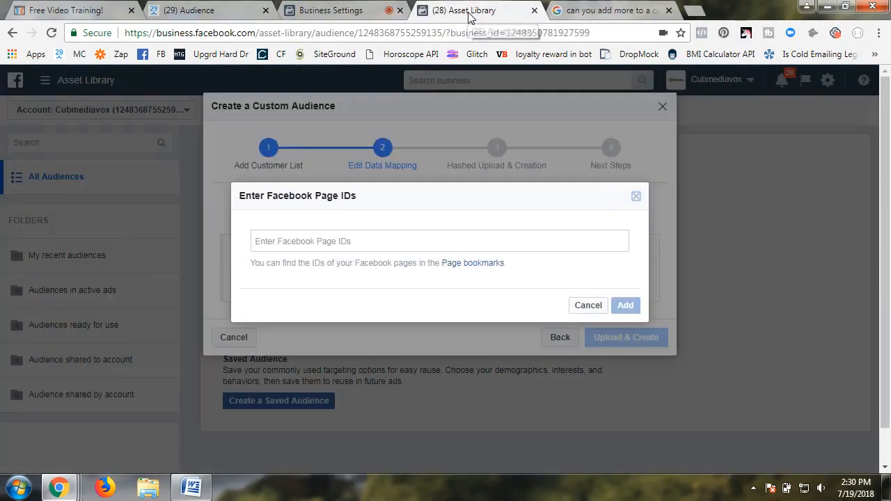
click(316, 243)
key(ctrl+v)
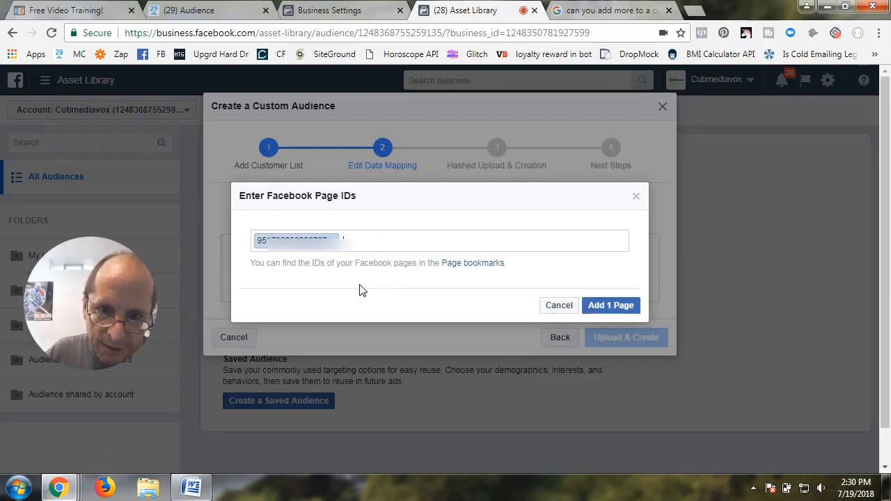
click(607, 310)
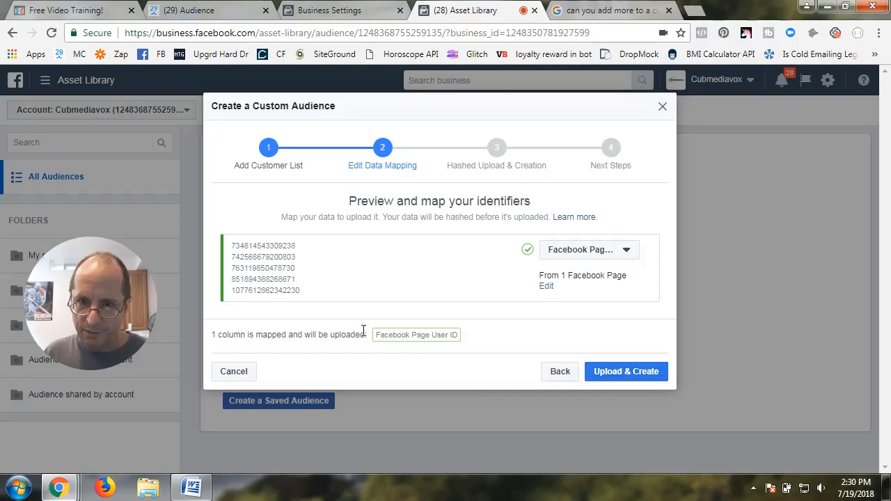
click(621, 374)
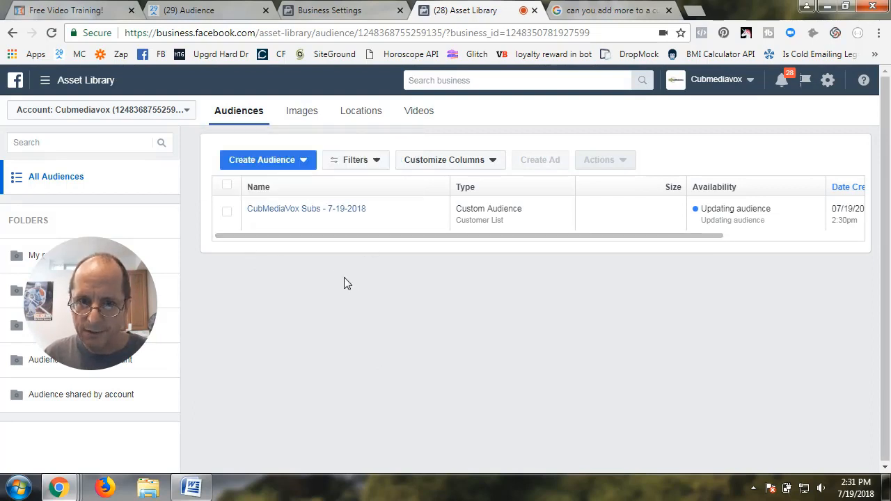
- Review the summary and details of the CubMediaVox Subs - 7-19-2018 audience
click(304, 214)
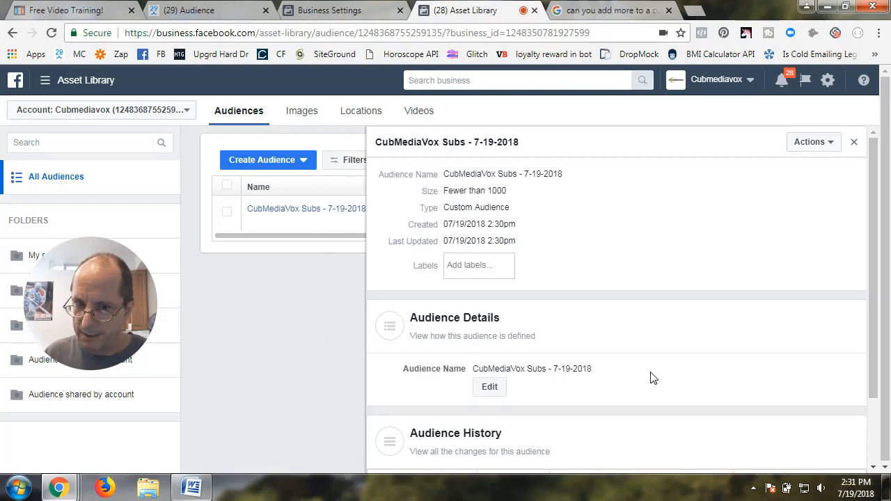
scroll(653, 378, down, 2)
scroll(653, 378, up, 2)
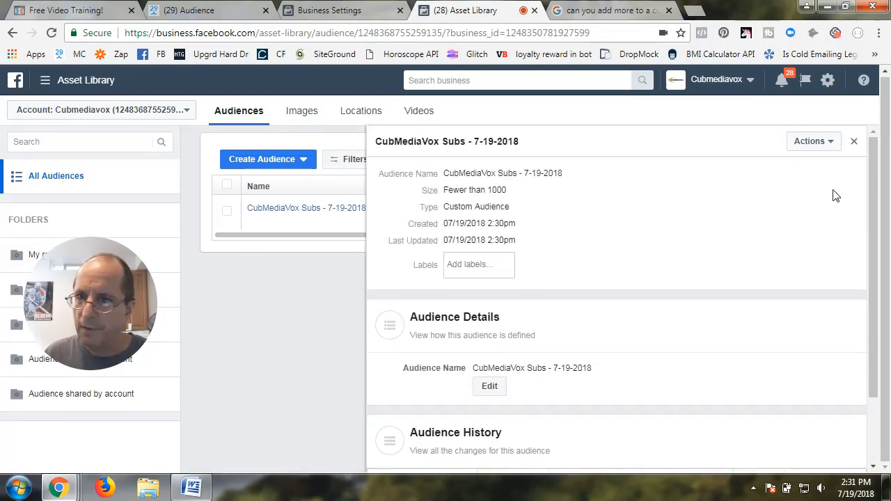
click(854, 142)
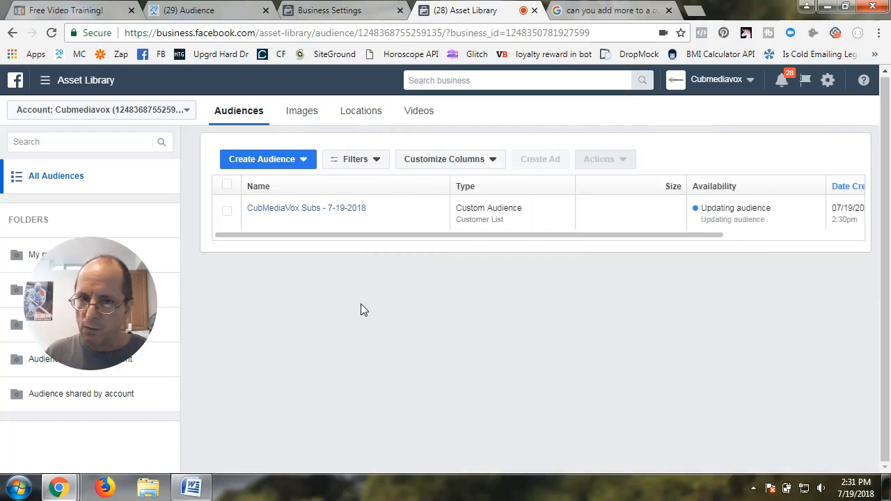
- Examine the audience types available for creation, including Lookalike Audience
click(304, 161)
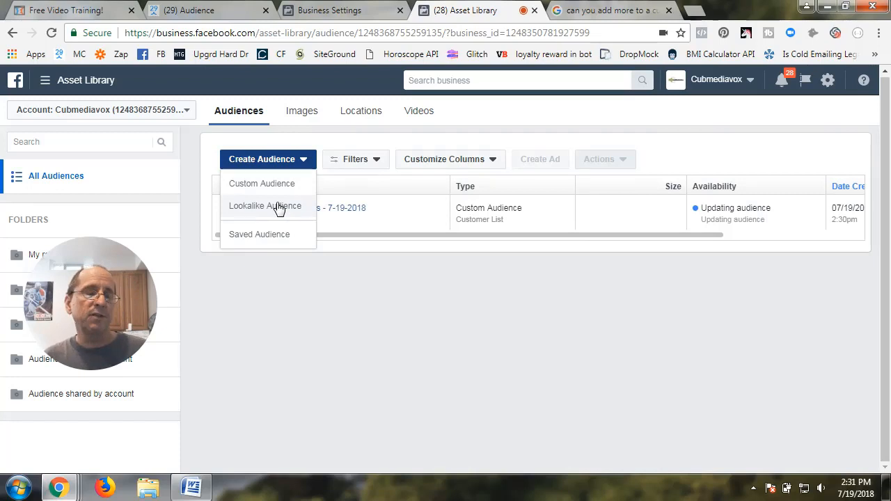
click(321, 289)
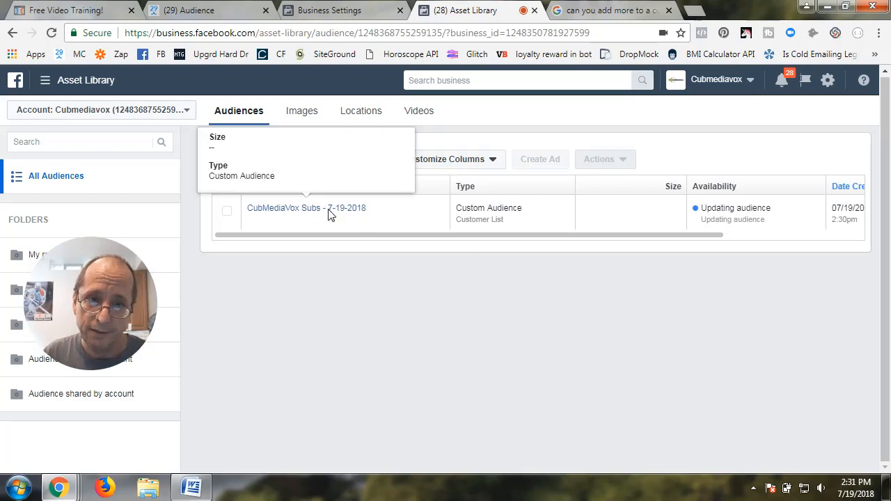
click(301, 161)
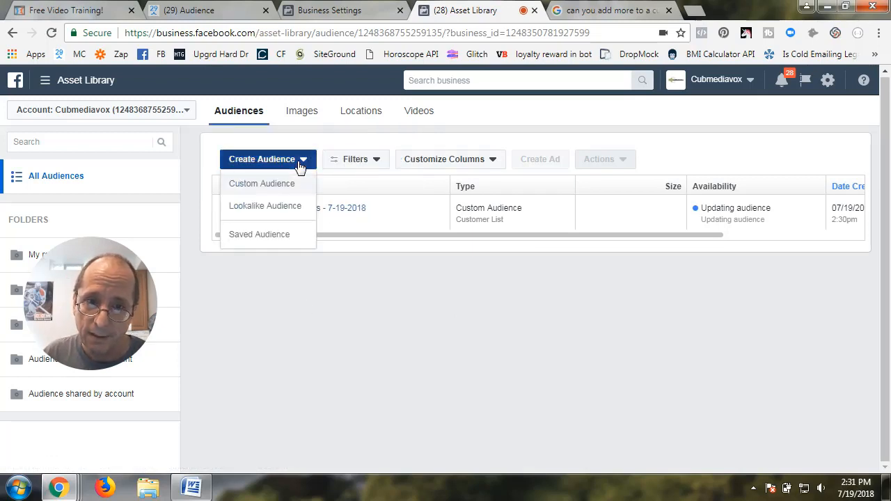
click(356, 297)
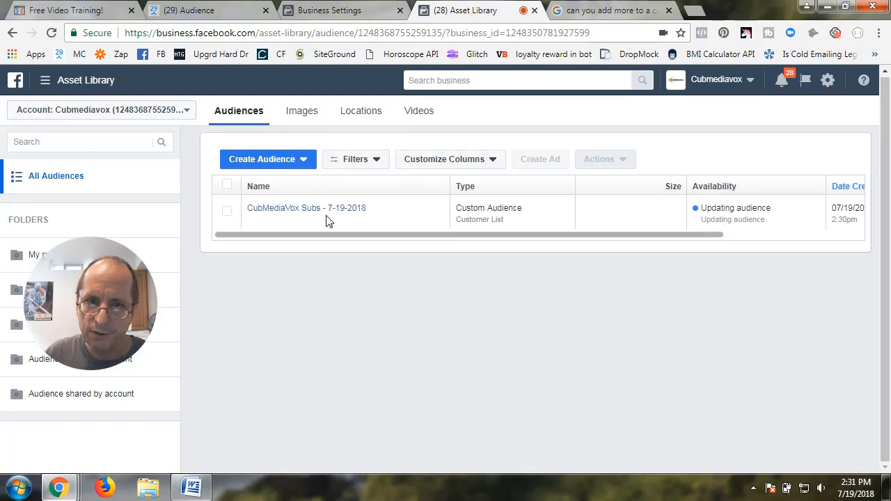
- Examine the available actions and the change history of the CubMediaVox Subs - 7-19-2018 audience
click(294, 209)
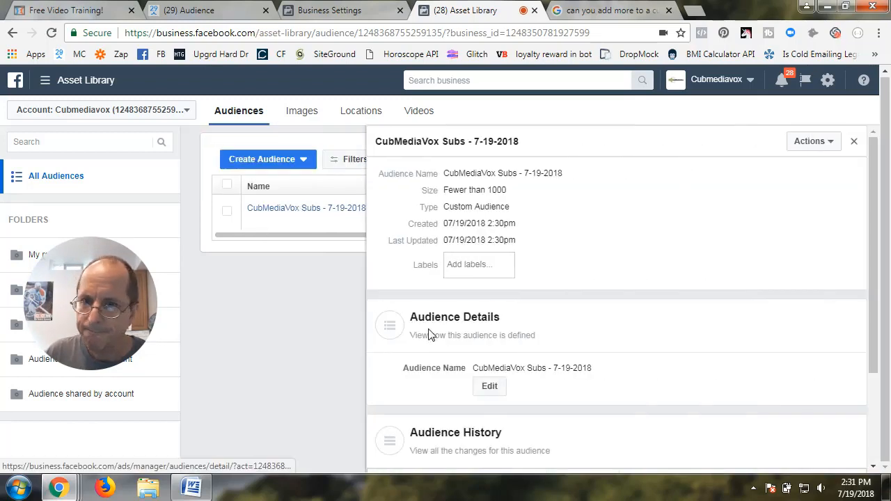
click(819, 145)
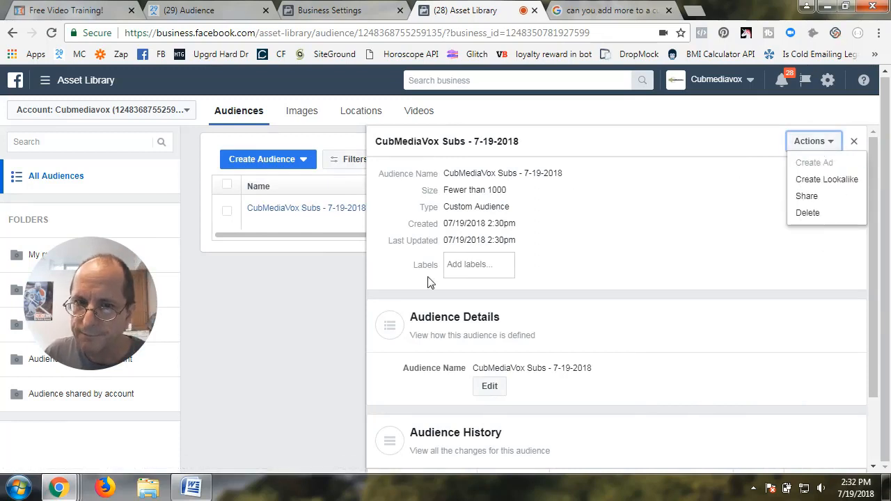
click(342, 394)
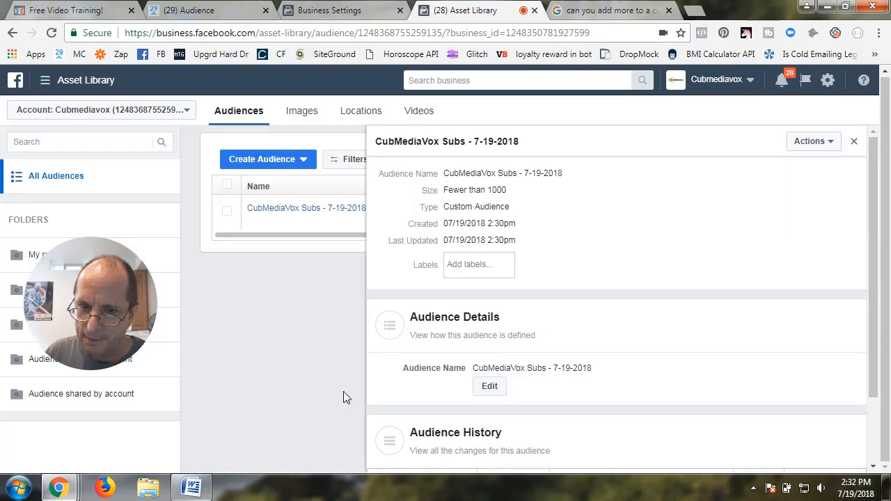
scroll(418, 398, down, 2)
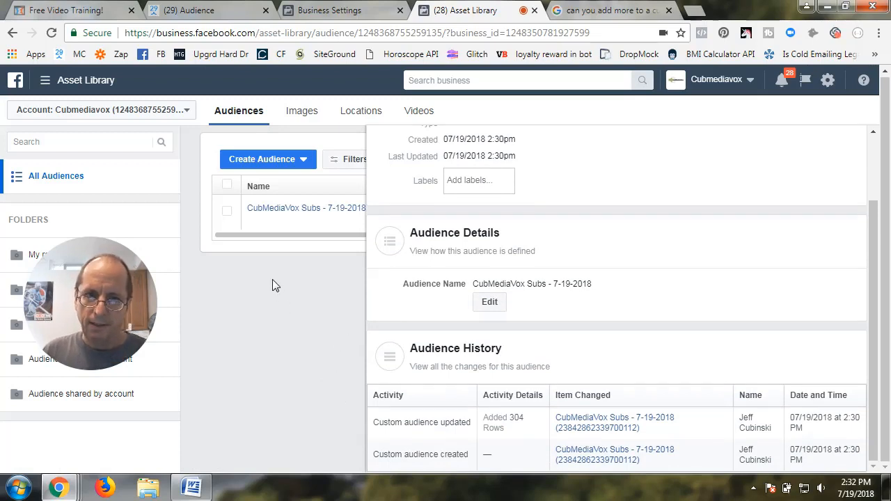
scroll(742, 336, up, 2)
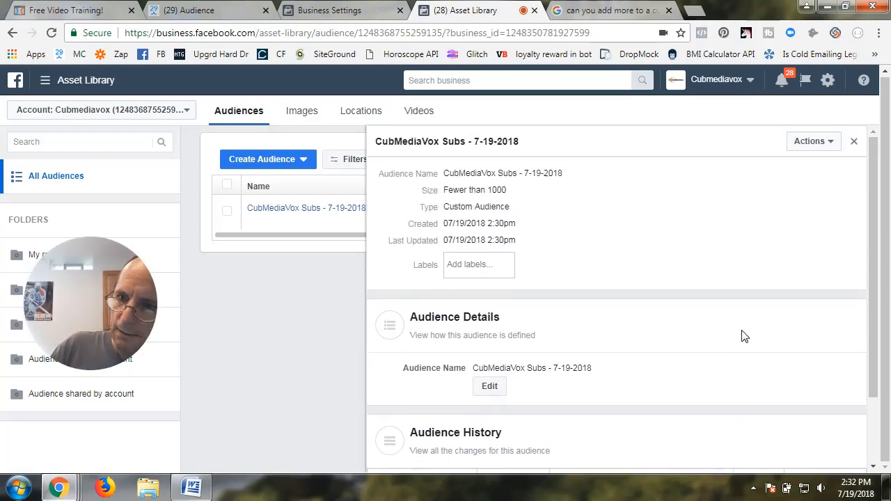
click(854, 142)
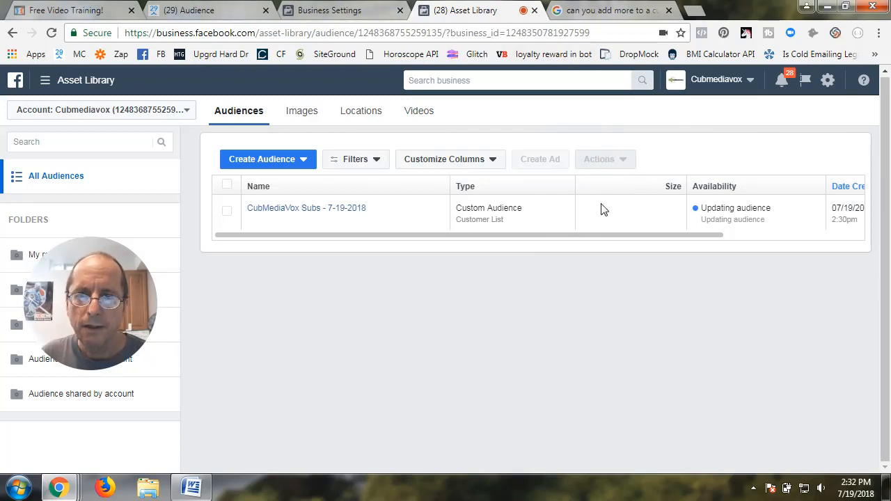
drag(700, 239, 565, 243)
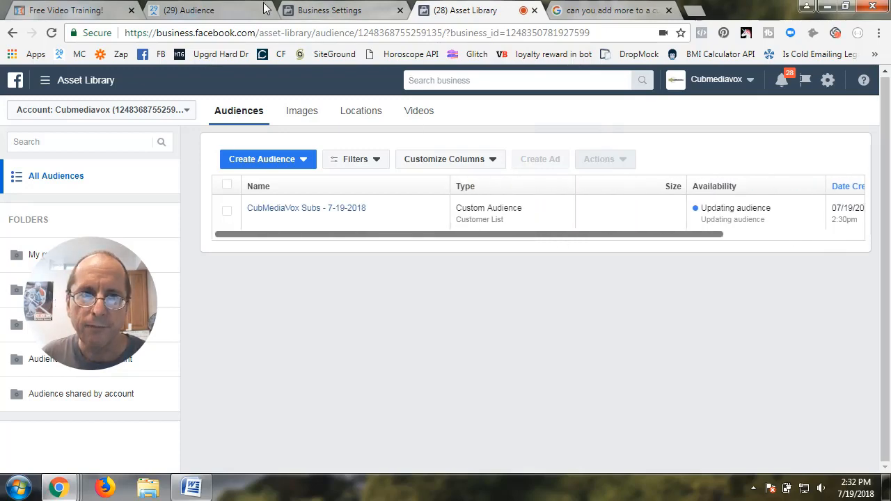
- Switch to ManyChat and add the tag "DwnLoaded to FB Ads Manager" to all selected subscribers
click(185, 8)
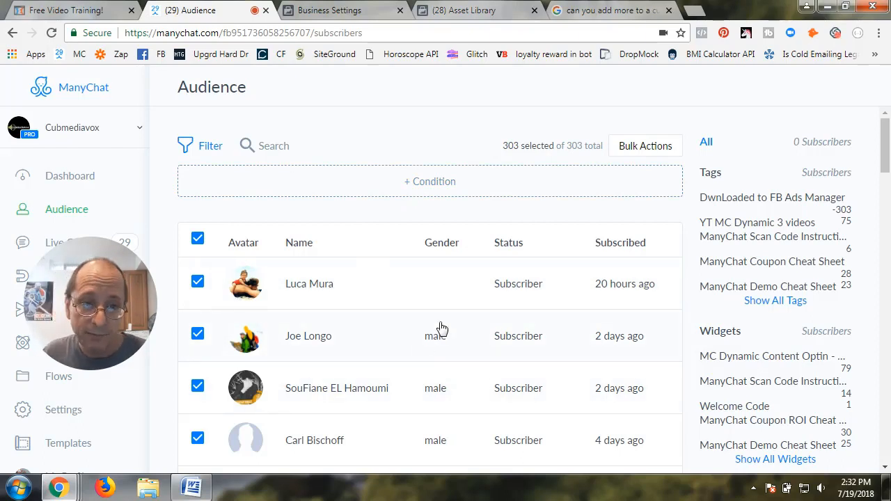
click(639, 152)
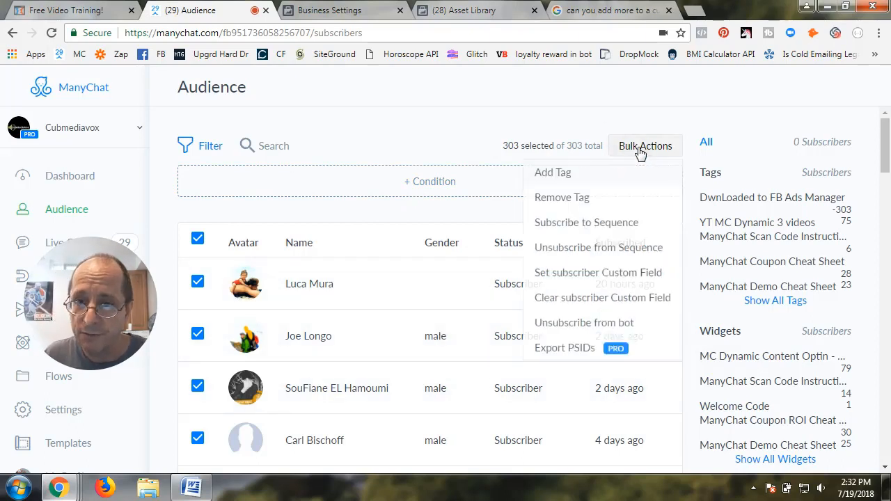
click(565, 173)
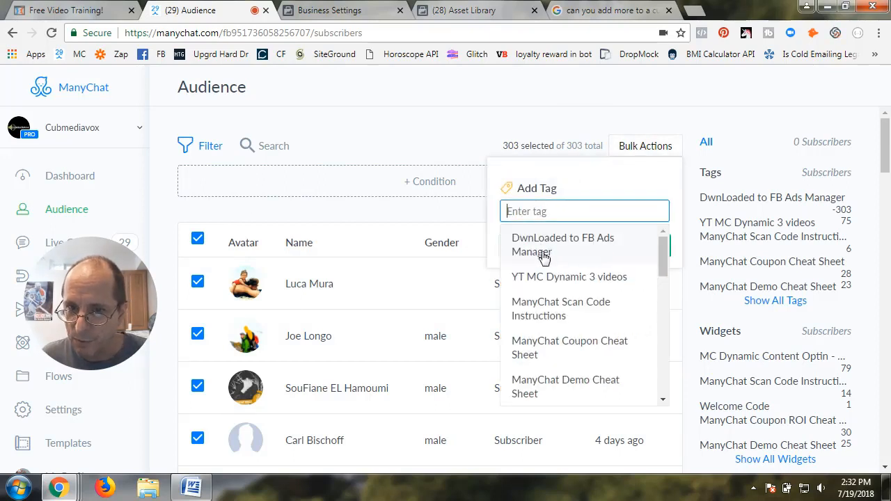
click(544, 255)
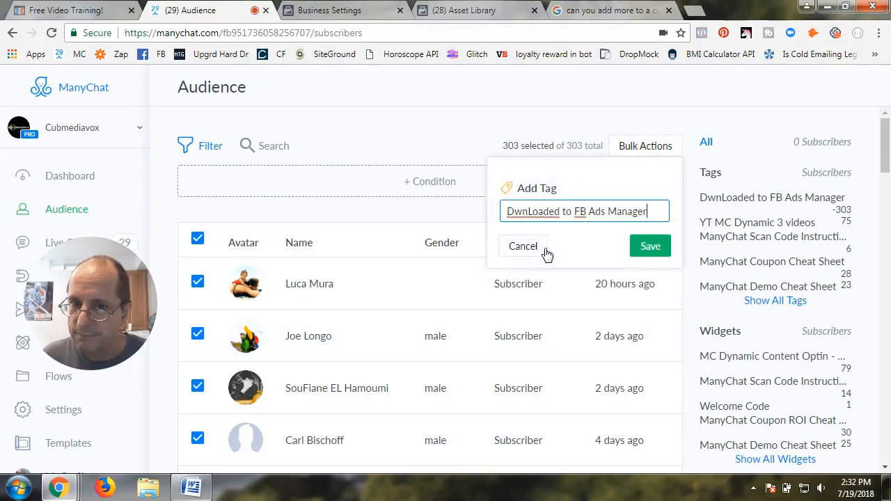
click(652, 246)
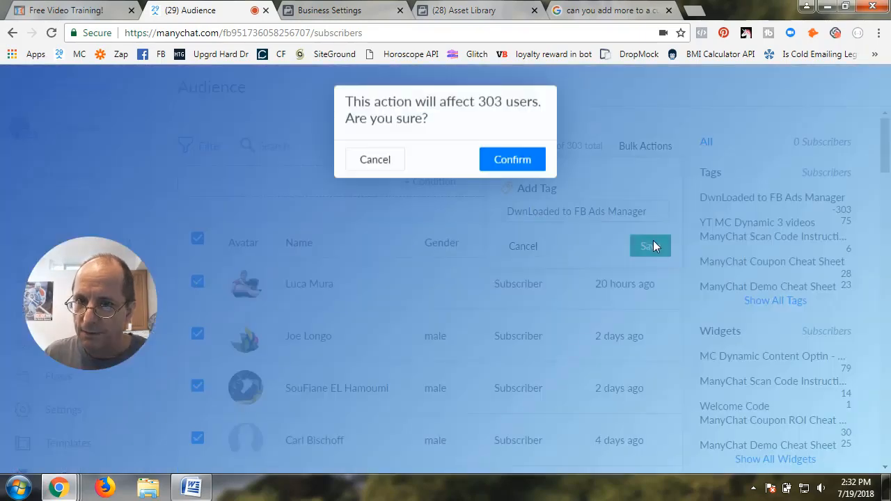
click(506, 162)
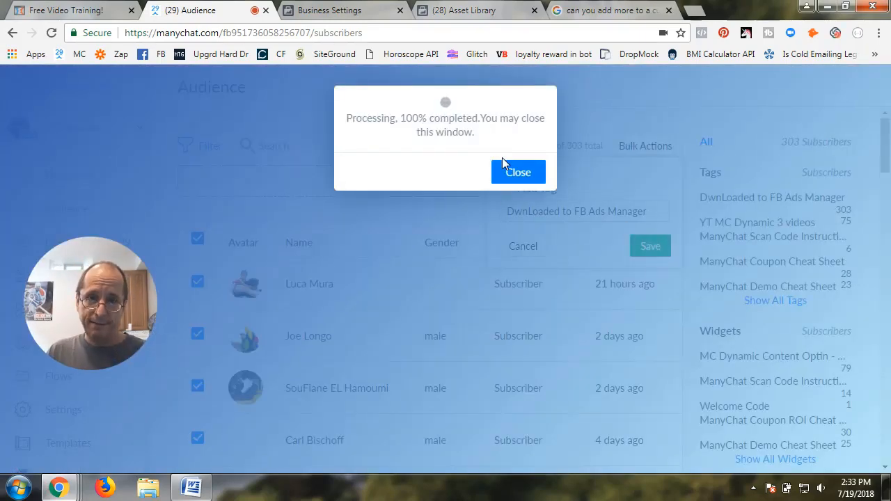
click(513, 173)
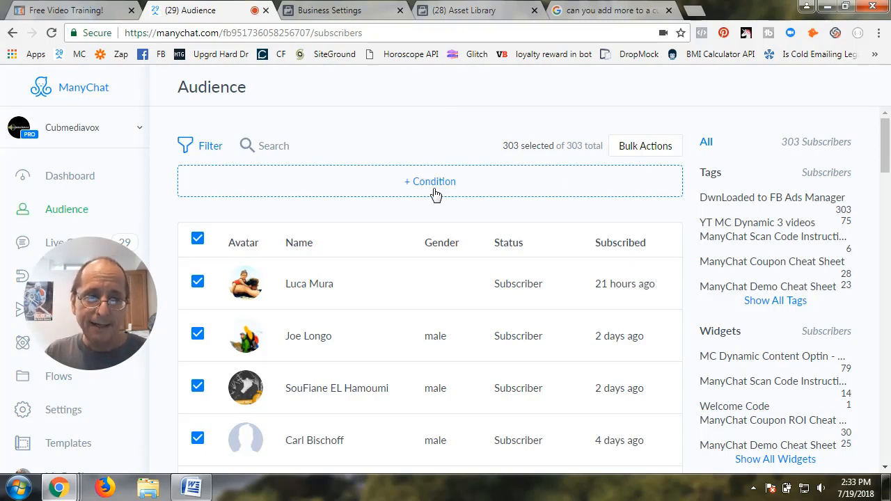
click(361, 13)
click(460, 10)
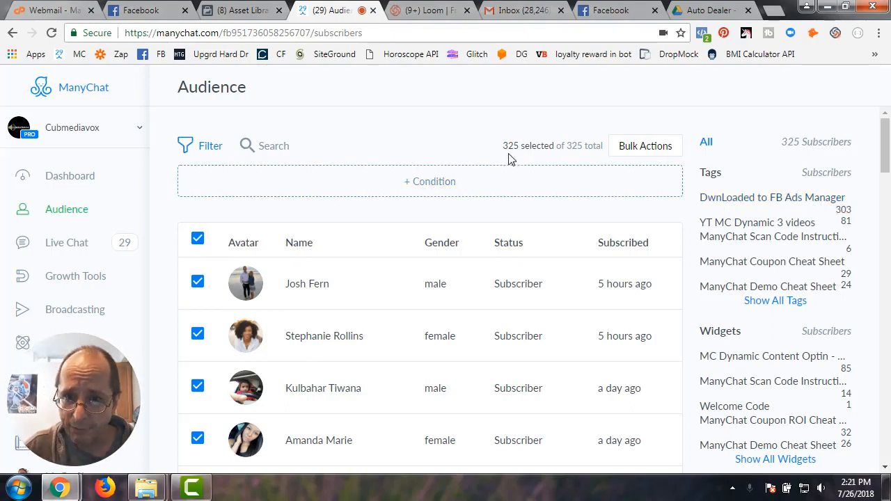
- Filter the ManyChat audience to subscribers whose tag isn't "DwnLoaded to FB Ads Manager"
click(439, 191)
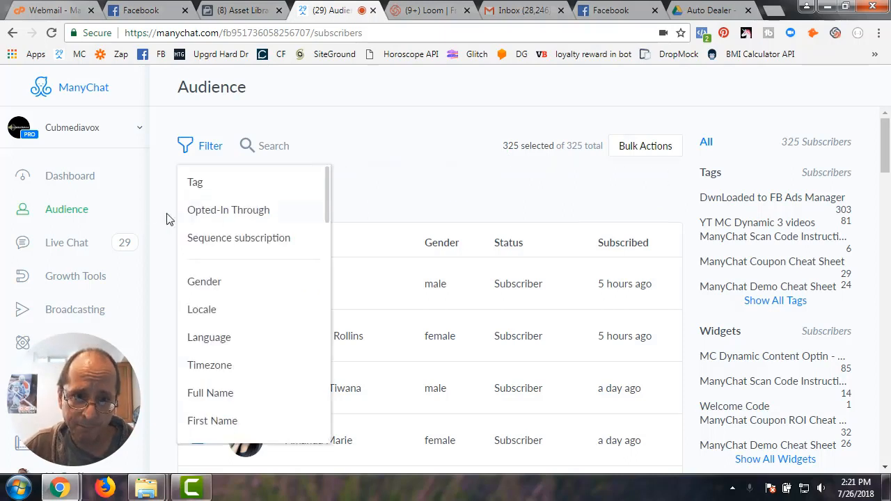
click(197, 184)
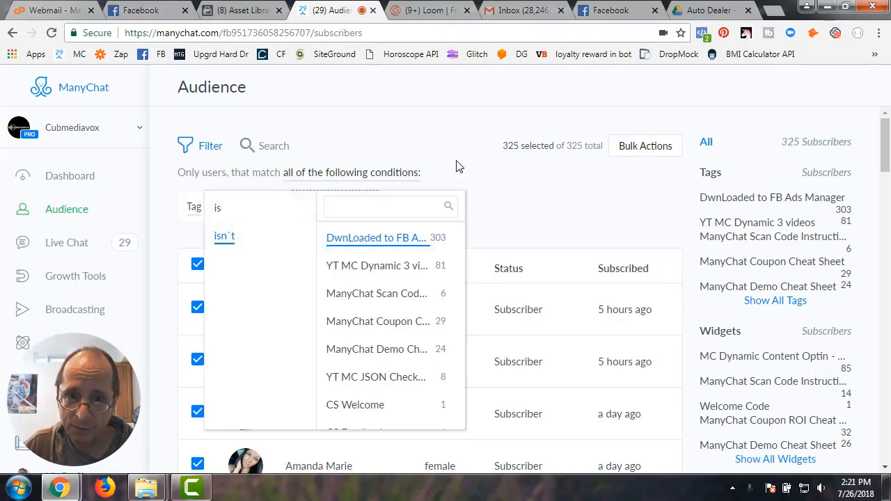
click(449, 143)
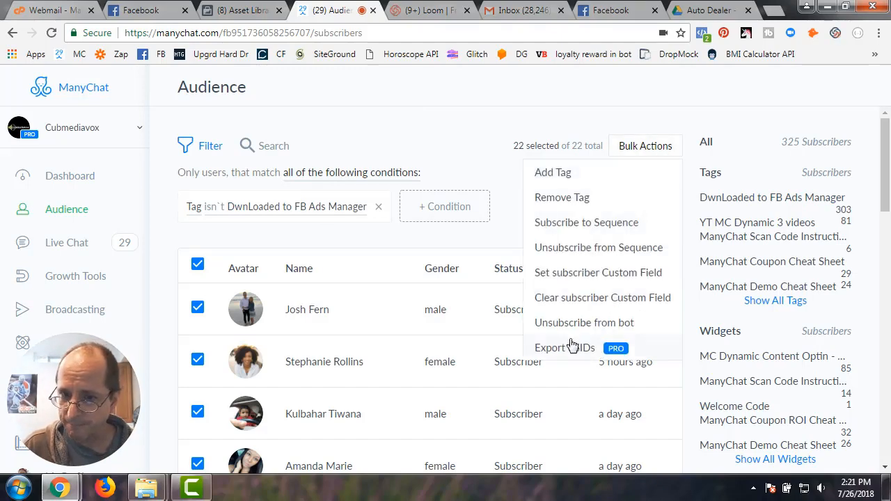
- Export the PSIDs of the filtered subscribers, download the CSV file and open it in Excel
click(572, 349)
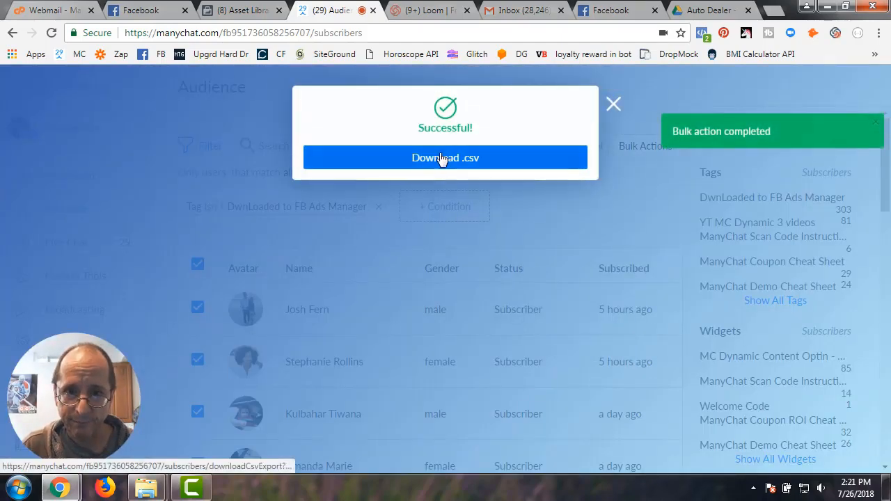
click(441, 158)
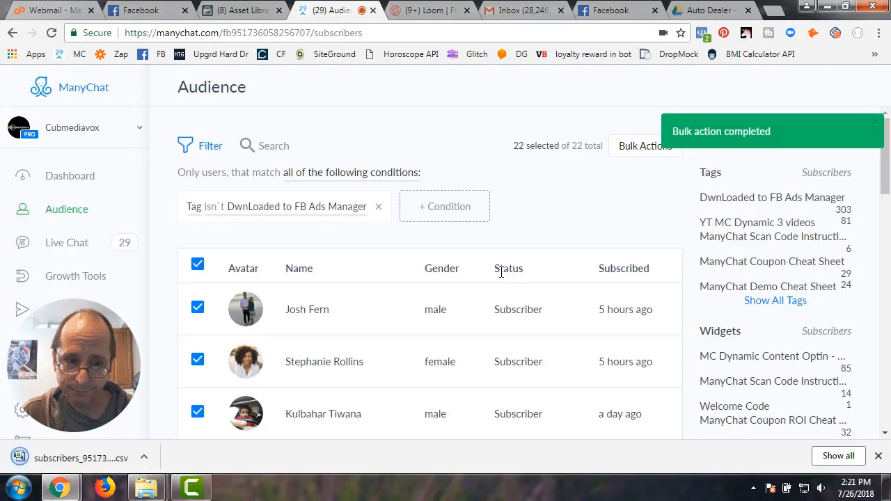
click(144, 459)
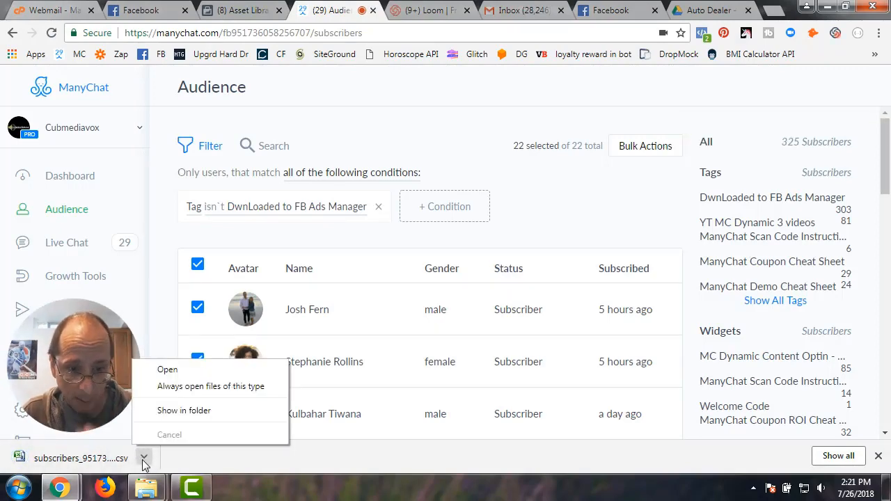
click(175, 410)
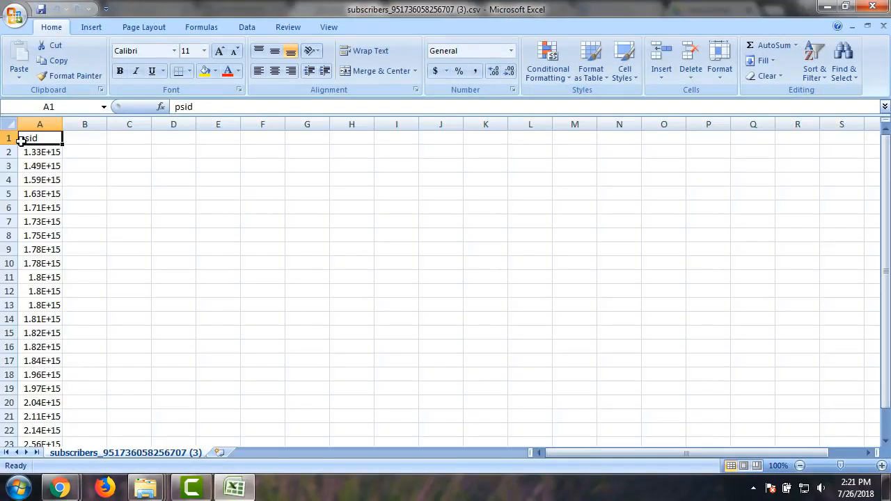
- Delete the psid header row and apply the custom number format 0 to column A
click(5, 138)
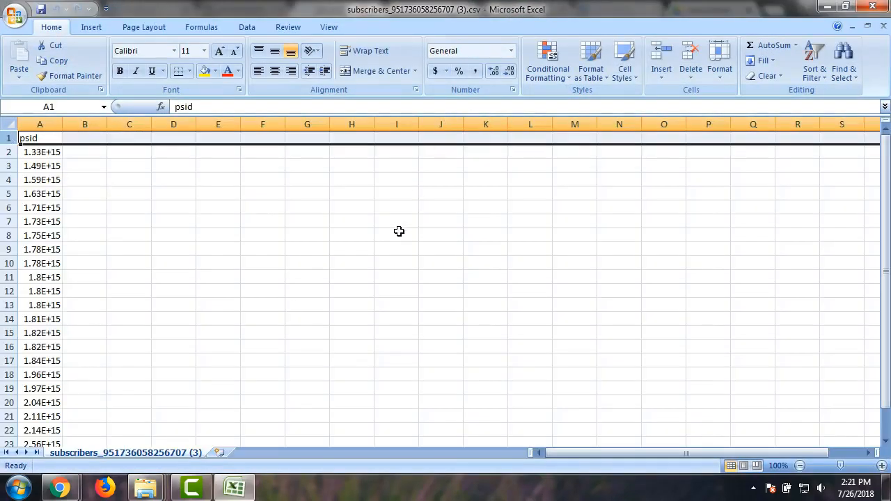
click(689, 64)
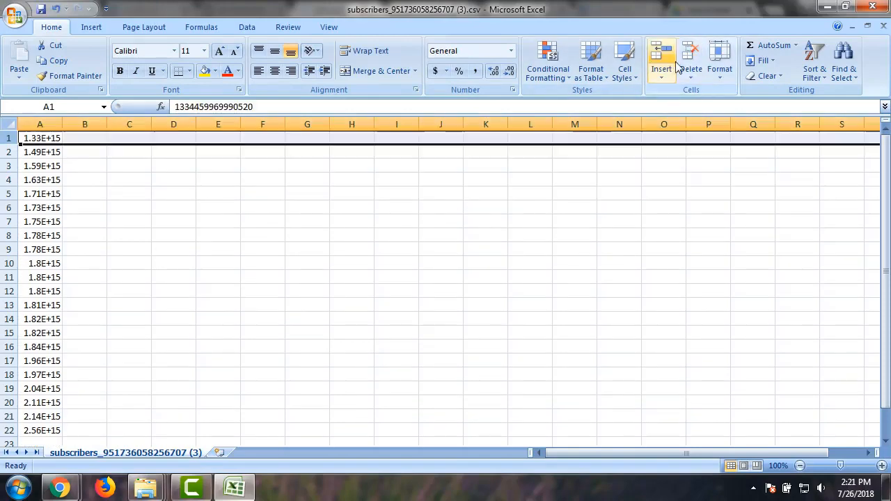
click(40, 124)
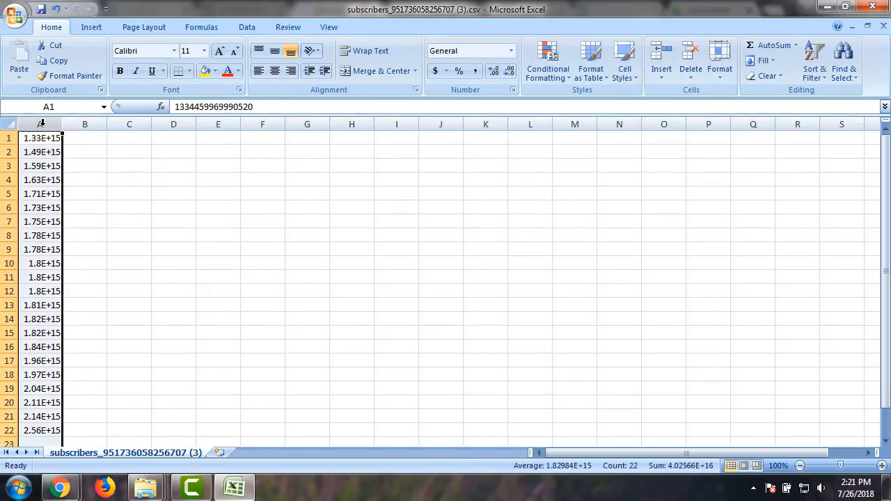
right_click(44, 125)
click(94, 245)
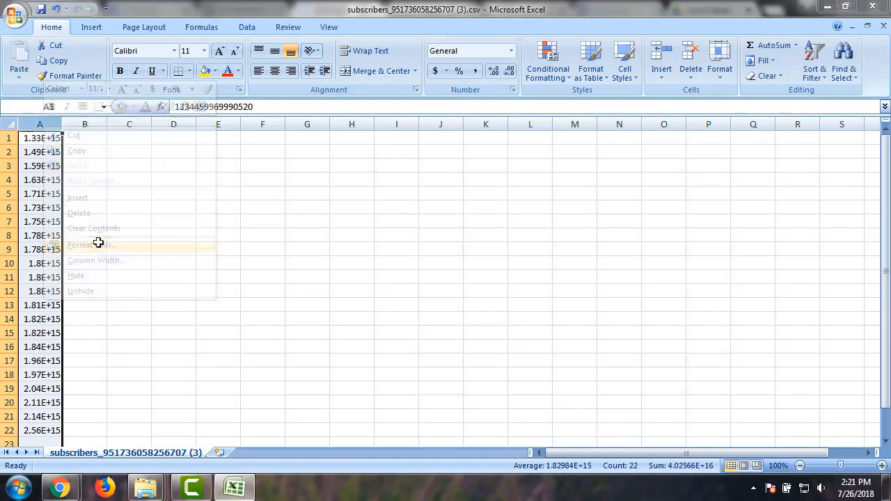
click(28, 235)
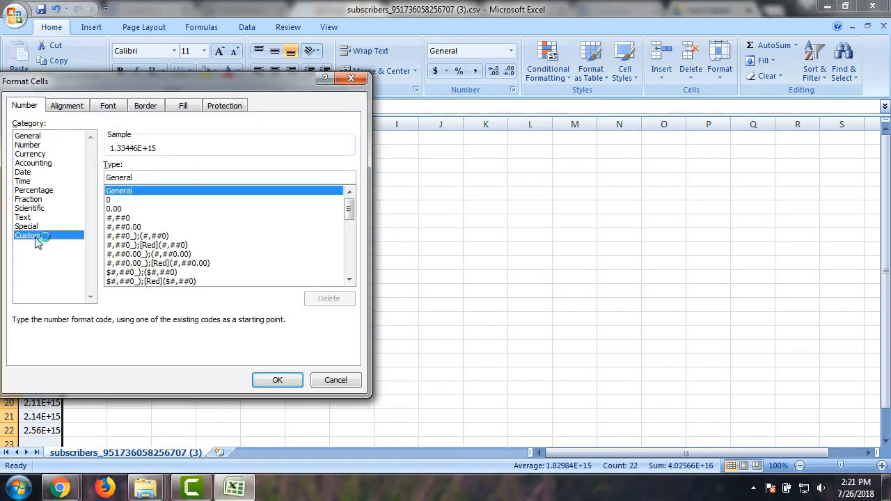
click(119, 200)
click(277, 381)
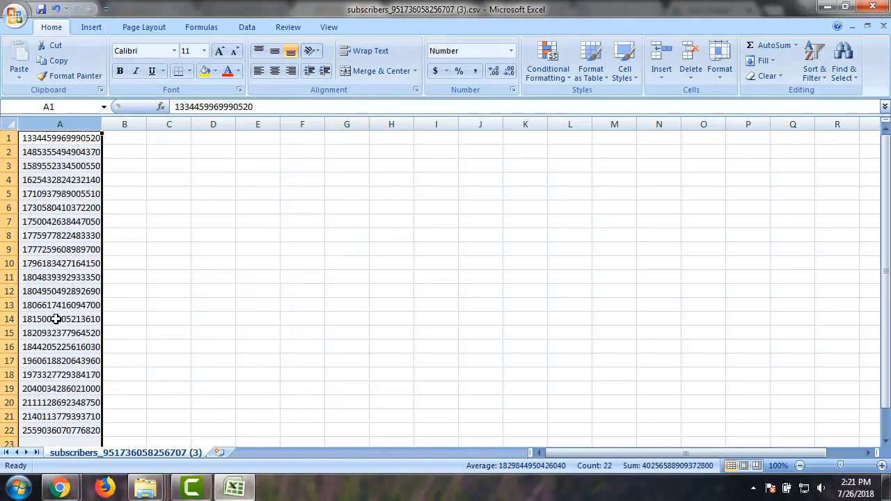
- Save the sheet to the Desktop as "update custome aud.csv", keeping the comma-delimited CSV format
click(15, 16)
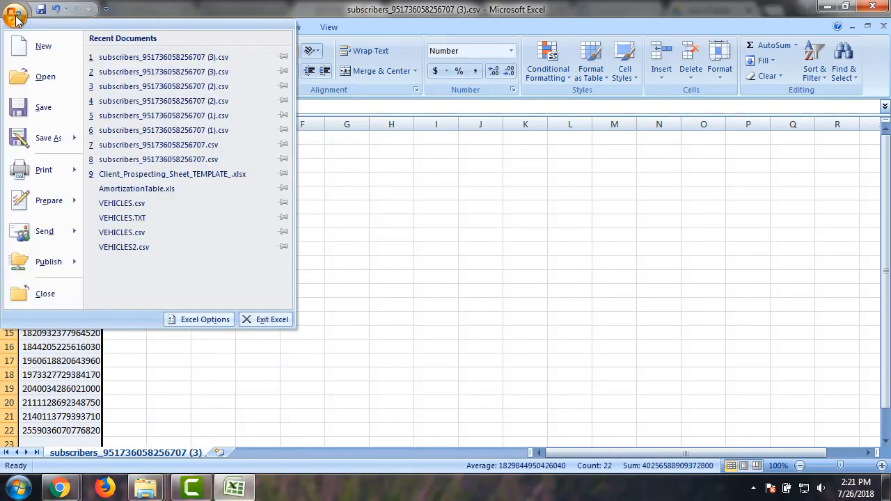
click(39, 141)
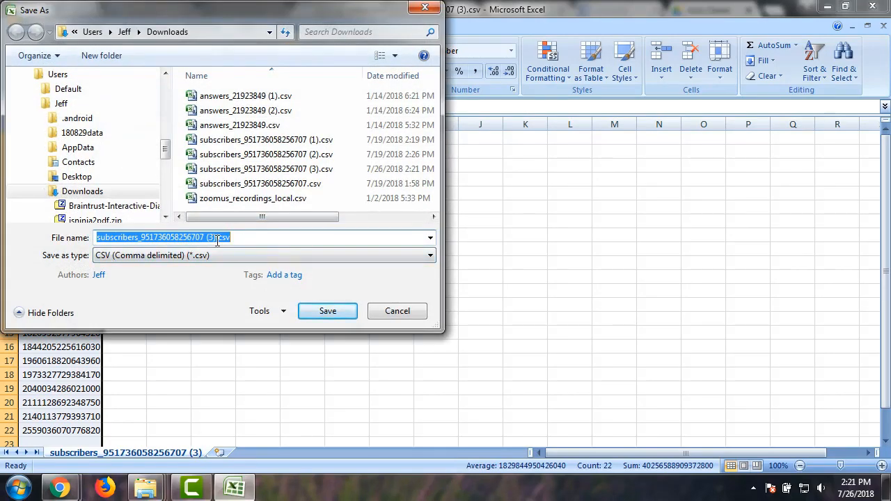
click(217, 238)
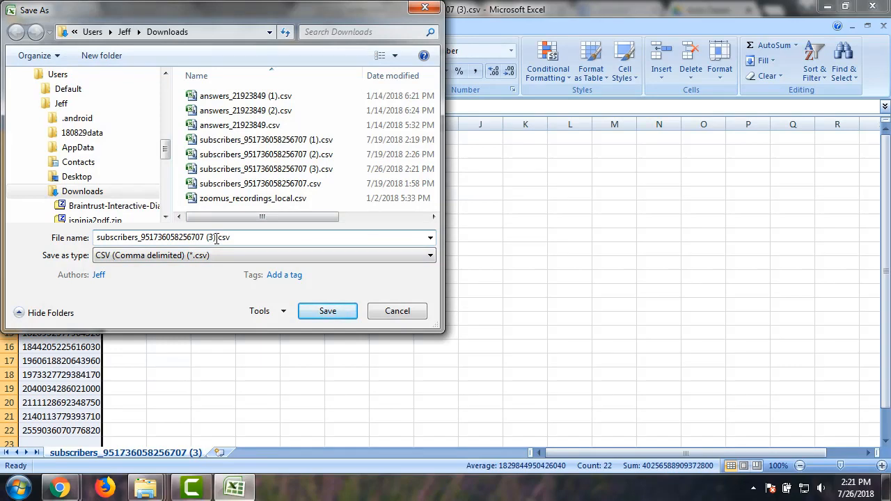
key(BackSpace)
key(BackSpace)
key(BackSpace)
key(BackSpace)
key(BackSpace)
key(BackSpace)
key(BackSpace)
key(BackSpace)
key(BackSpace)
key(BackSpace)
key(BackSpace)
key(BackSpace)
key(BackSpace)
key(BackSpace)
key(BackSpace)
key(BackSpace)
key(BackSpace)
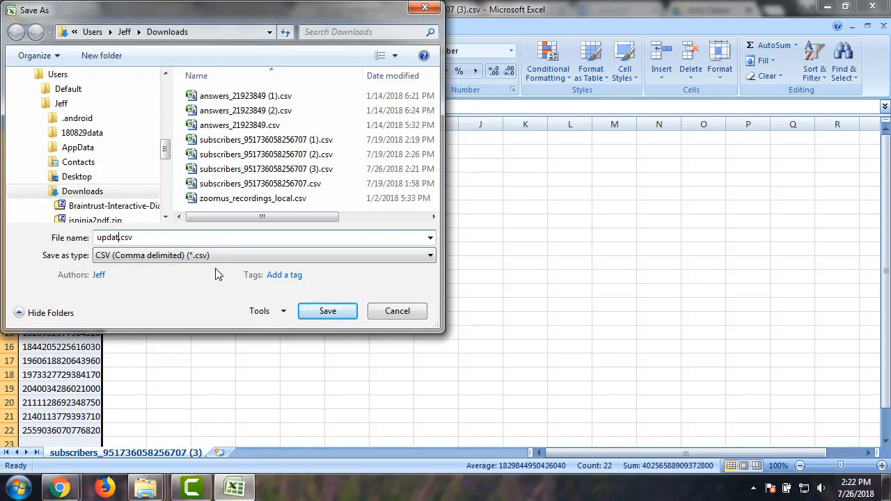
text(update custome aud)
scroll(165, 159, up, 5)
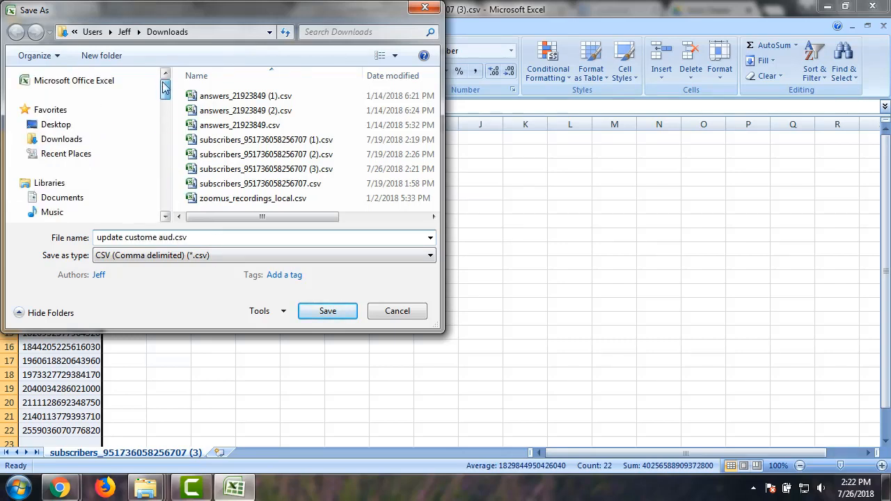
click(57, 126)
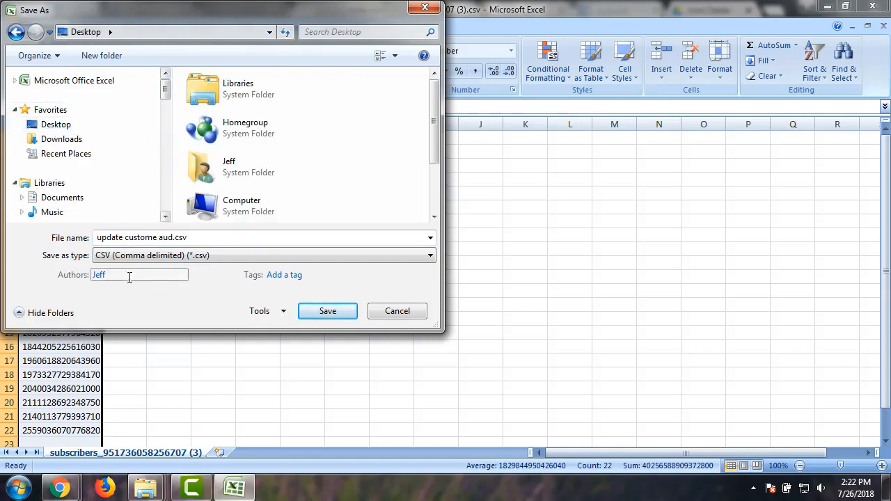
click(324, 312)
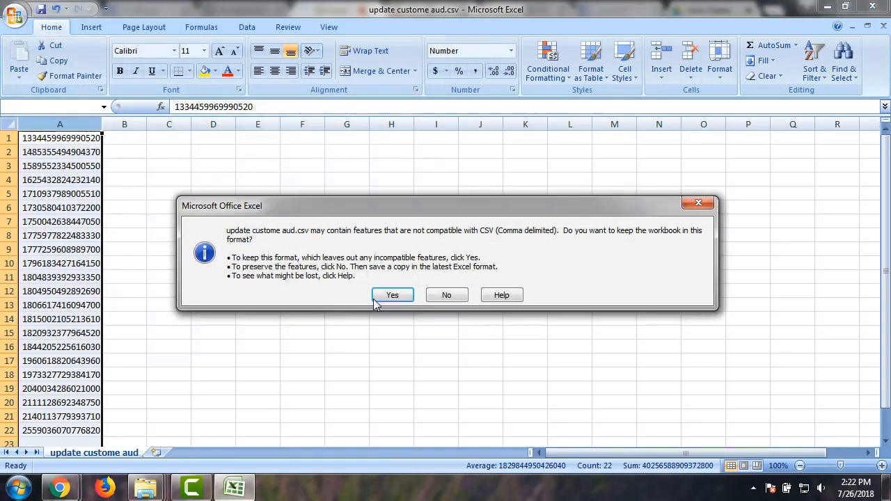
click(396, 294)
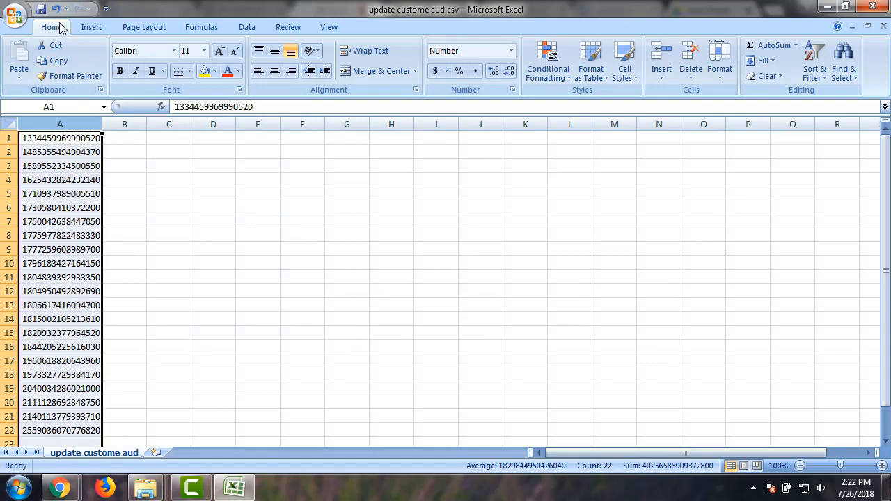
- Close the workbook with its changes saved in CSV format, exit Excel and minimize the Downloads folder window
click(15, 16)
click(46, 299)
click(390, 279)
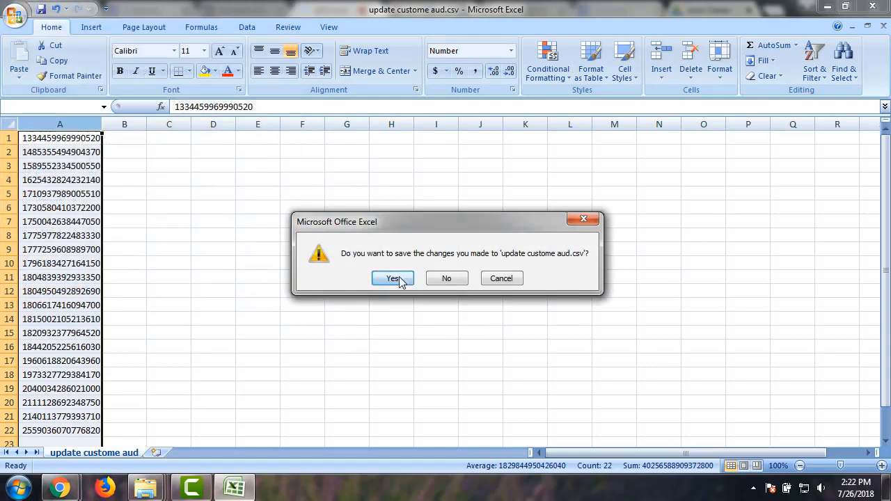
click(393, 296)
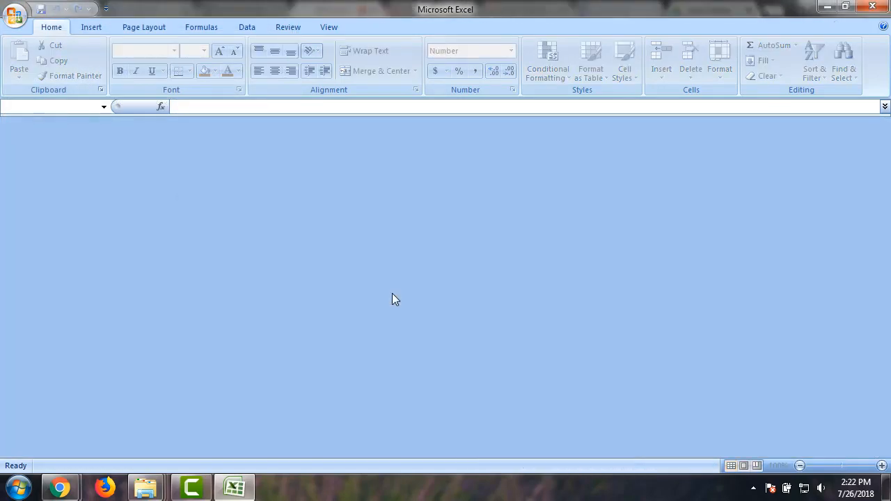
click(870, 7)
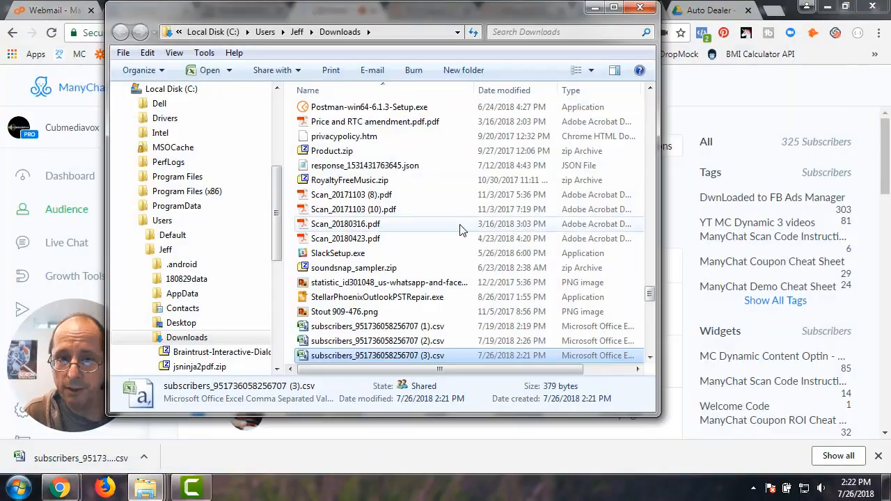
click(596, 8)
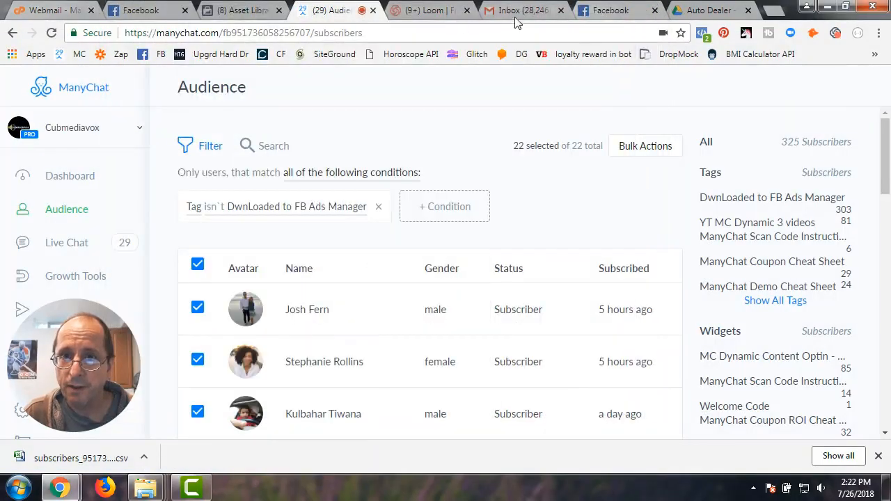
- Switch to the Facebook Asset Library and reload the Audiences page of the Cubmediavox account
click(243, 10)
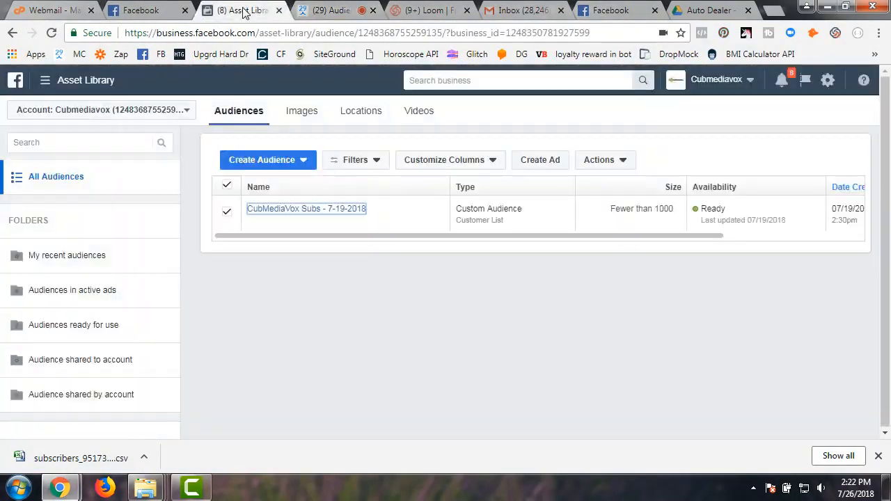
click(45, 81)
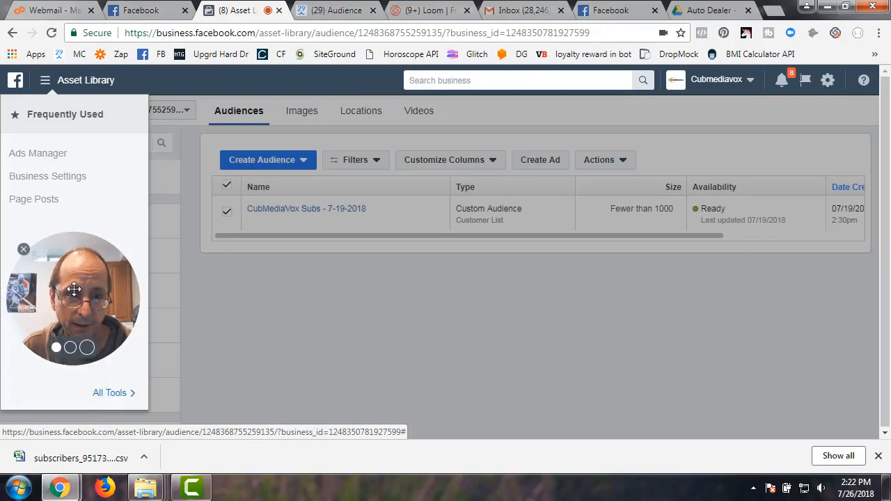
click(106, 394)
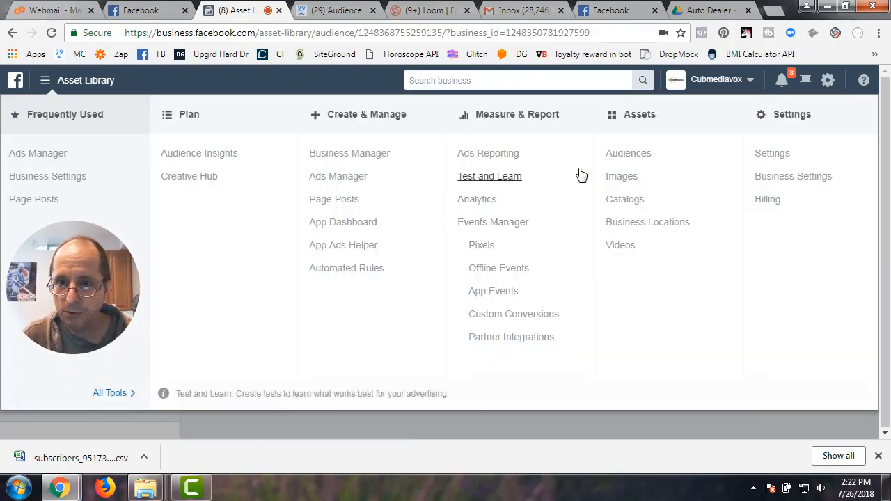
click(628, 154)
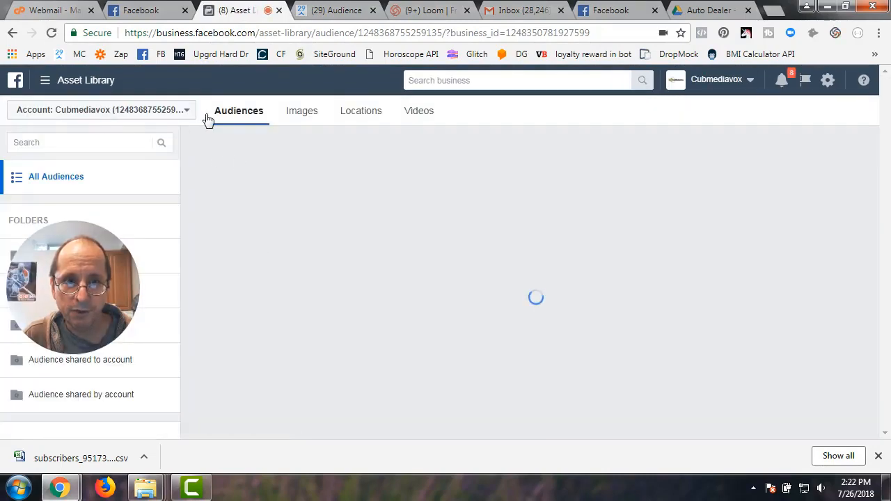
- Open the CubMediaVox Subs - 7-19-2018 audience for editing and choose to add customers to it
mouse_move(298, 217)
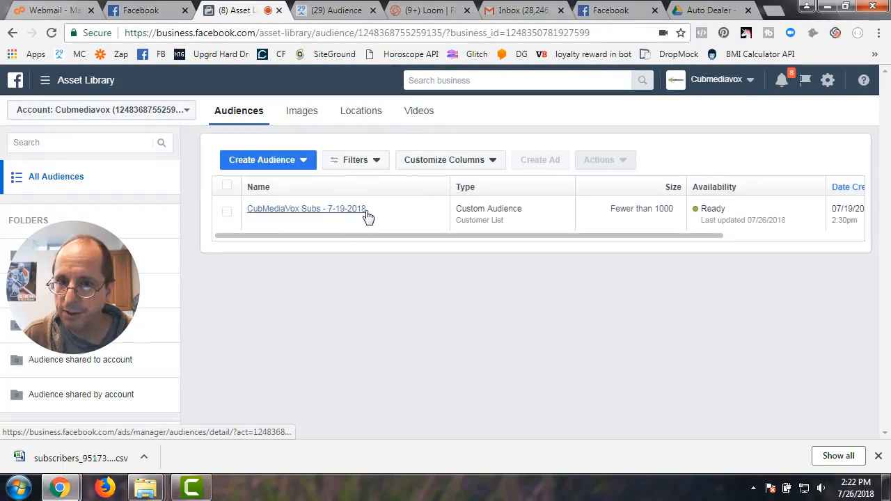
click(230, 213)
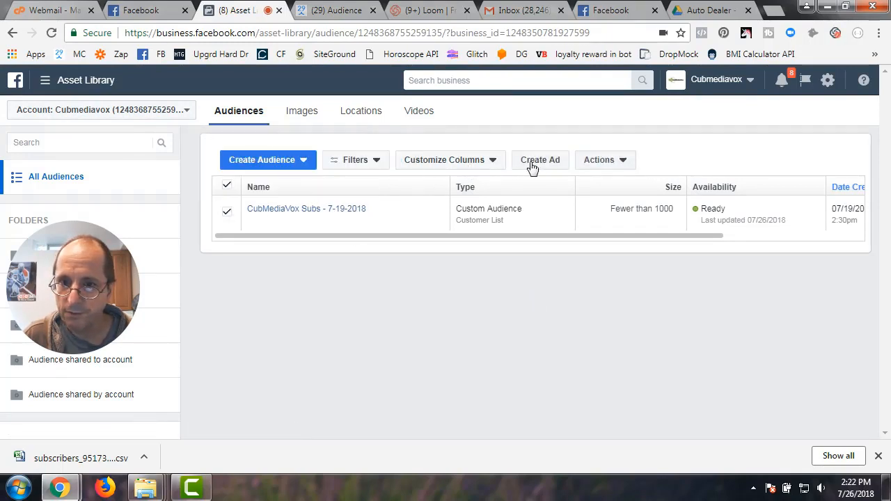
click(613, 166)
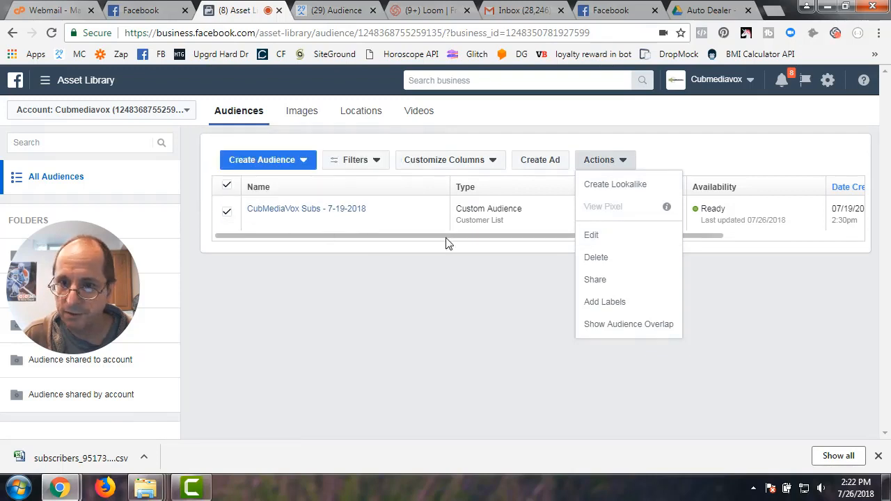
click(595, 237)
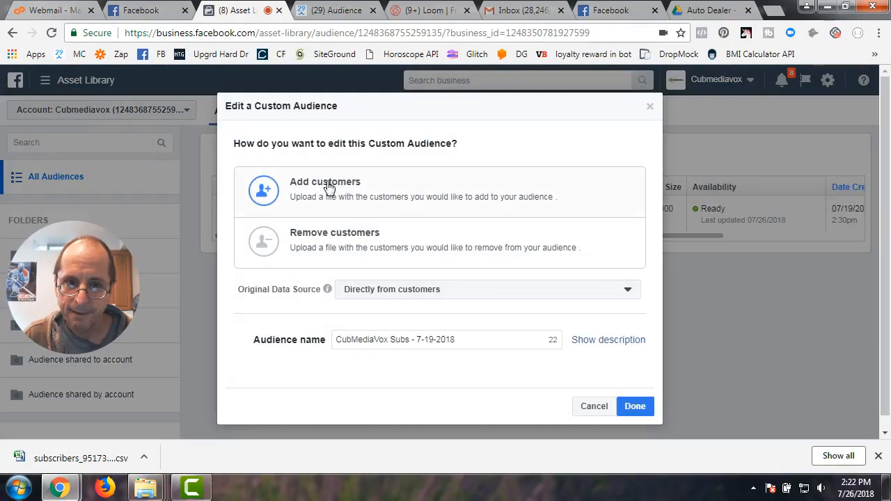
click(341, 192)
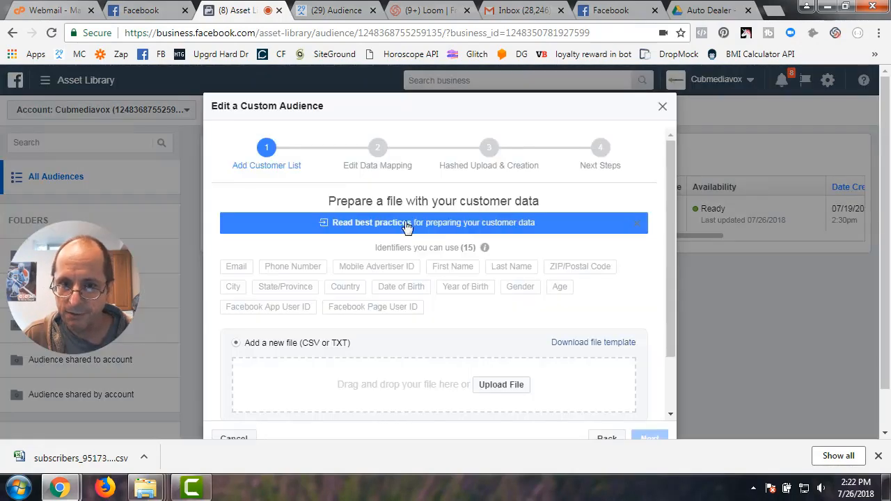
- Upload "update custome aud.csv" from the Desktop as the customer list file and continue to data mapping
scroll(429, 354, down, 1)
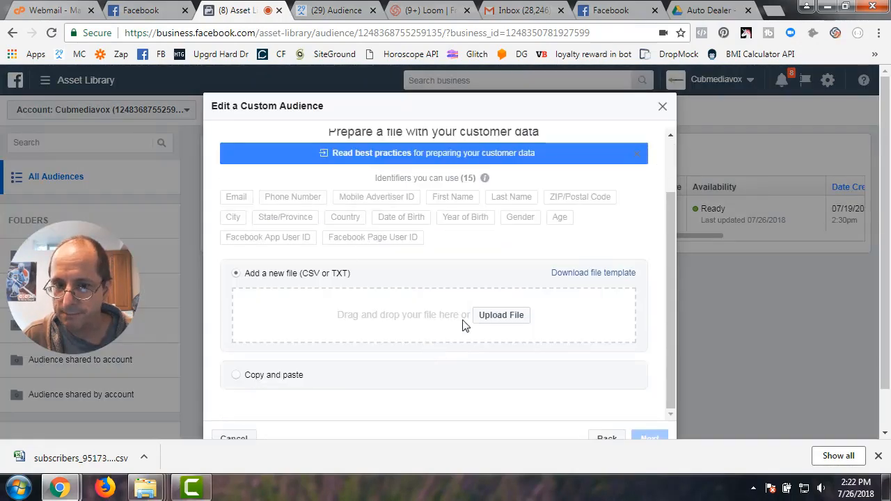
click(500, 315)
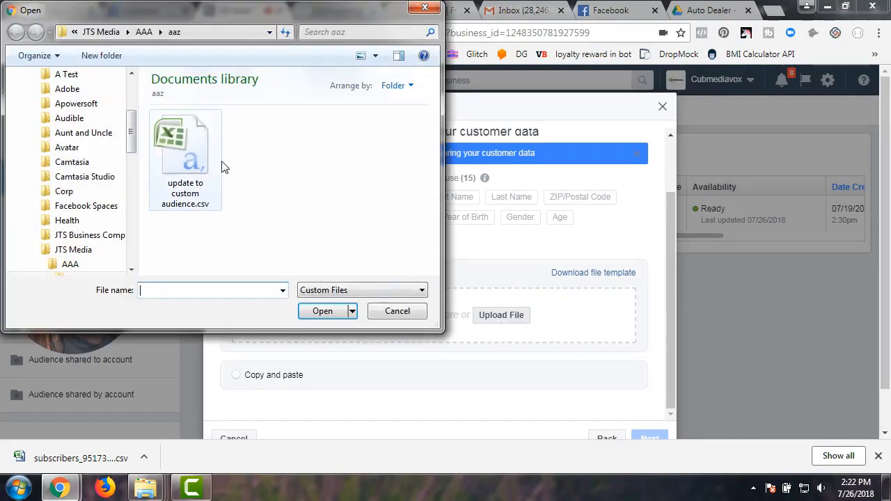
scroll(129, 137, up, 3)
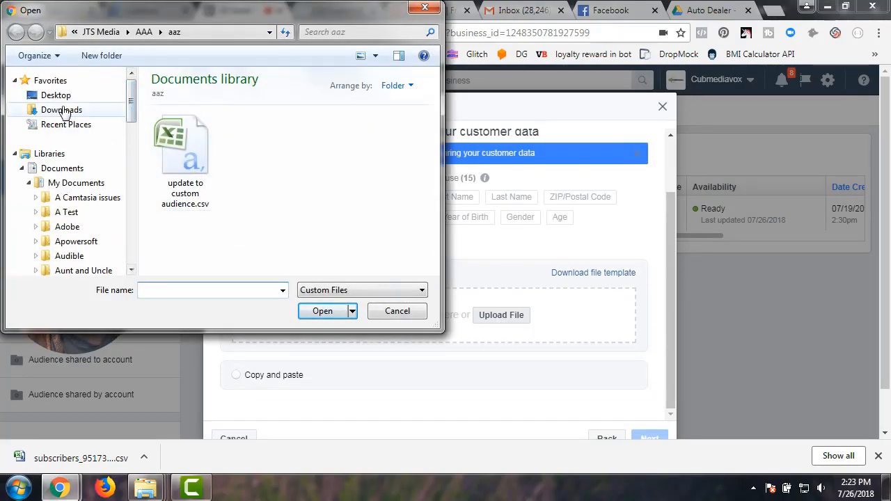
click(56, 95)
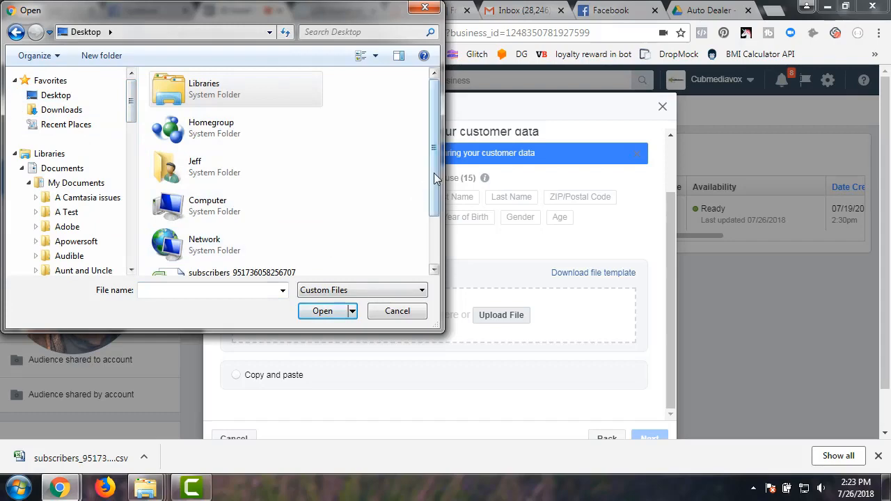
drag(435, 158, 437, 204)
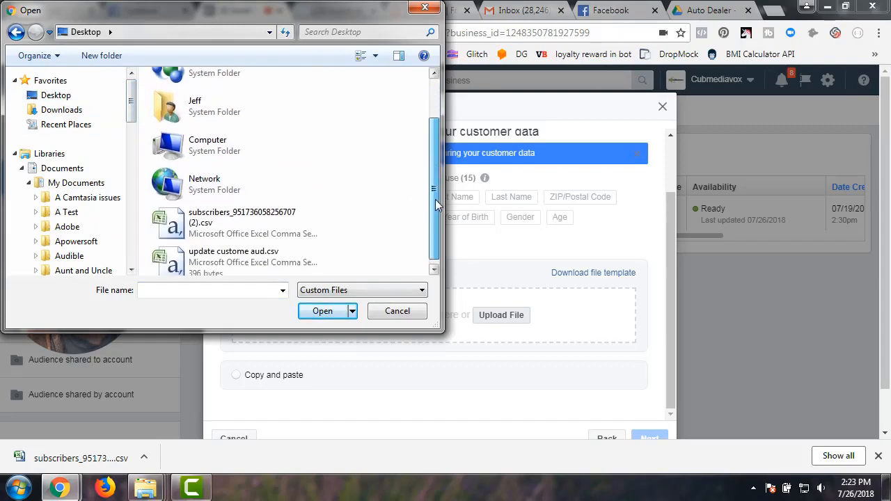
double_click(235, 258)
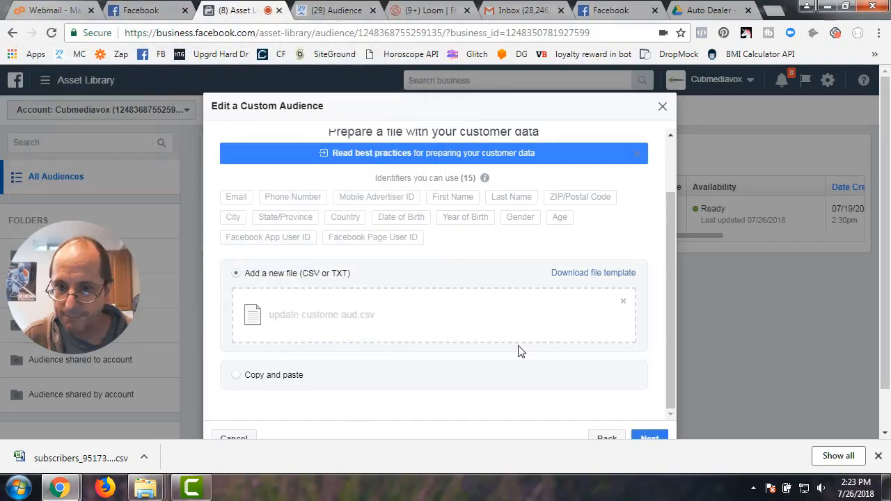
scroll(550, 361, down, 2)
click(649, 393)
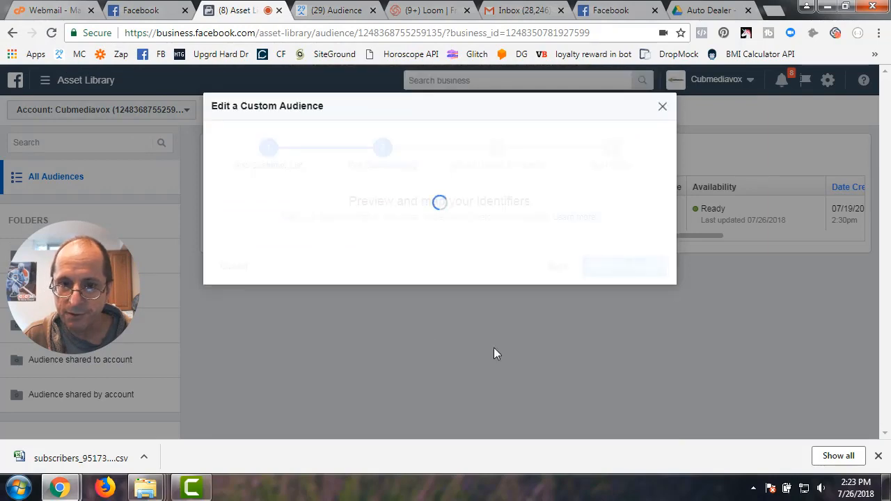
- Map the uploaded ID column to Facebook Page User ID and open the entry of Facebook Page IDs
click(583, 250)
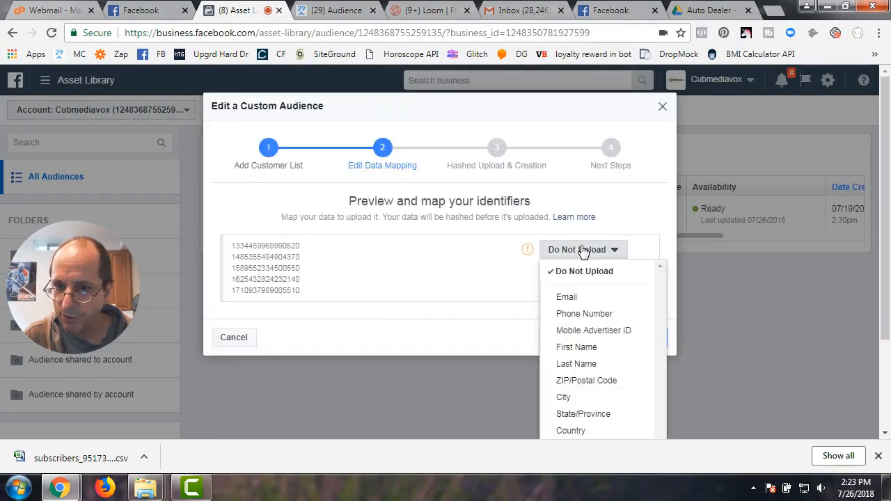
scroll(589, 343, down, 2)
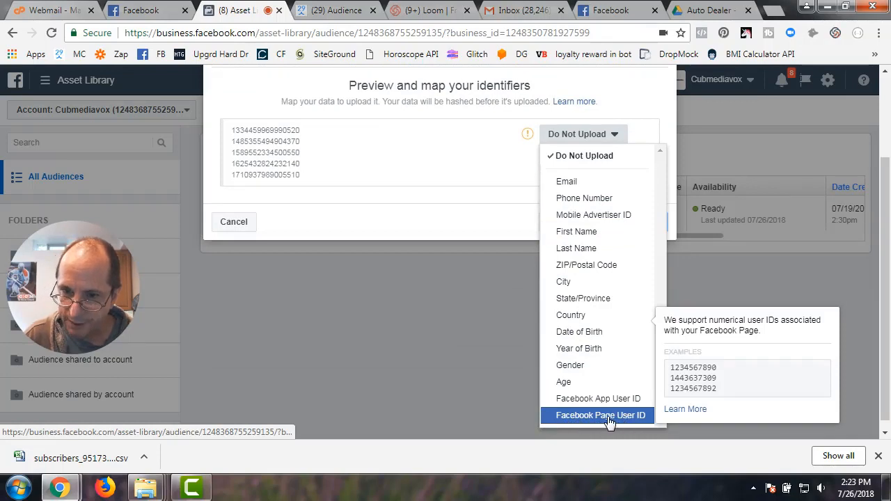
click(601, 416)
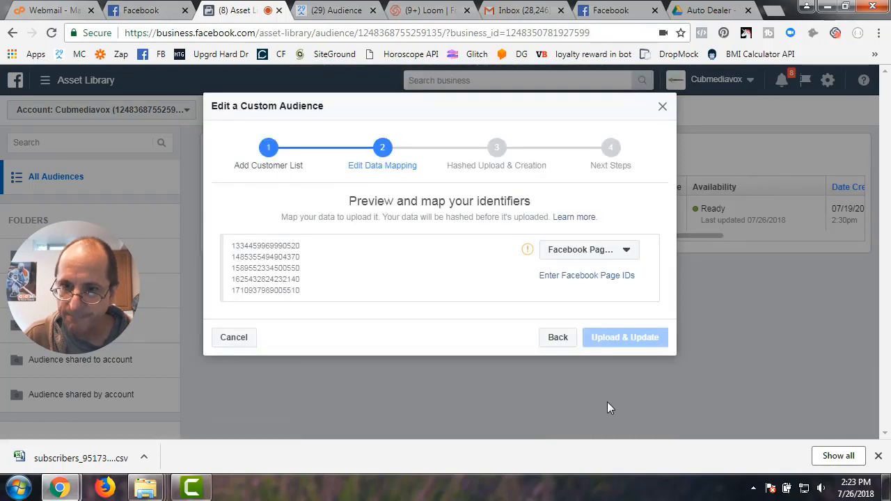
click(581, 282)
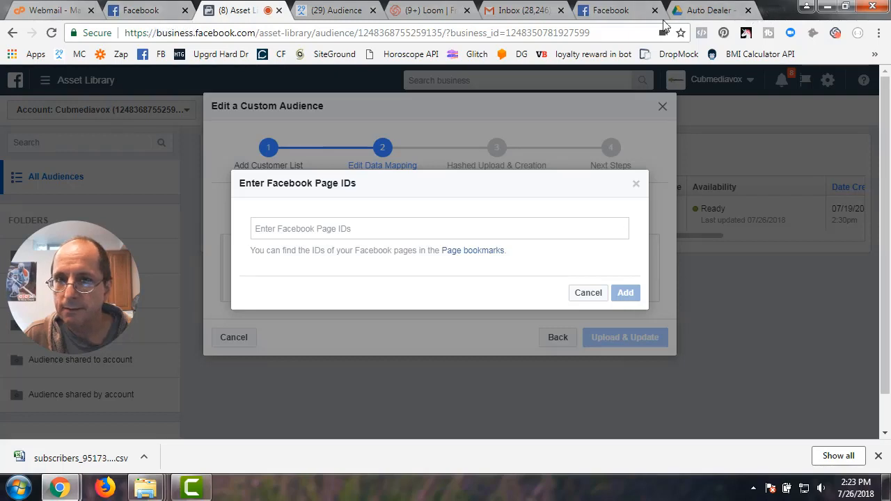
- Open the facebook.com/cubmediavox page in a new browser tab and go to its Business Manager view
key(ctrl+t)
click(274, 271)
text(fa)
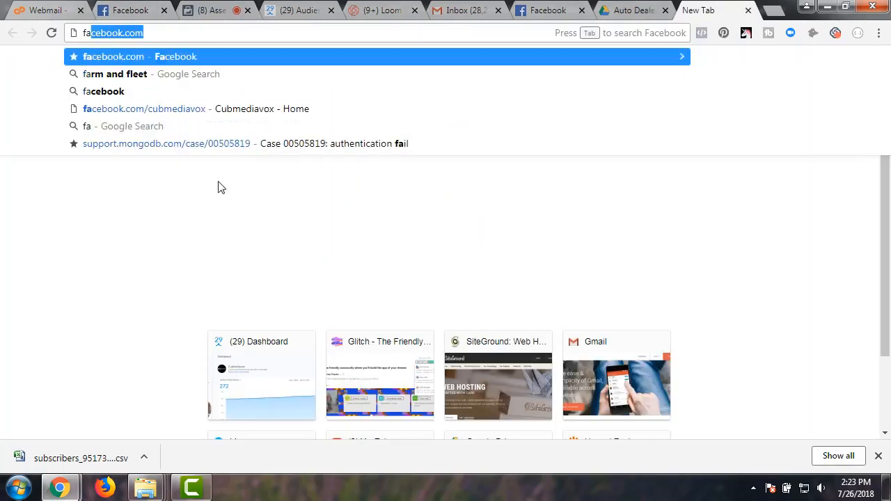
click(143, 110)
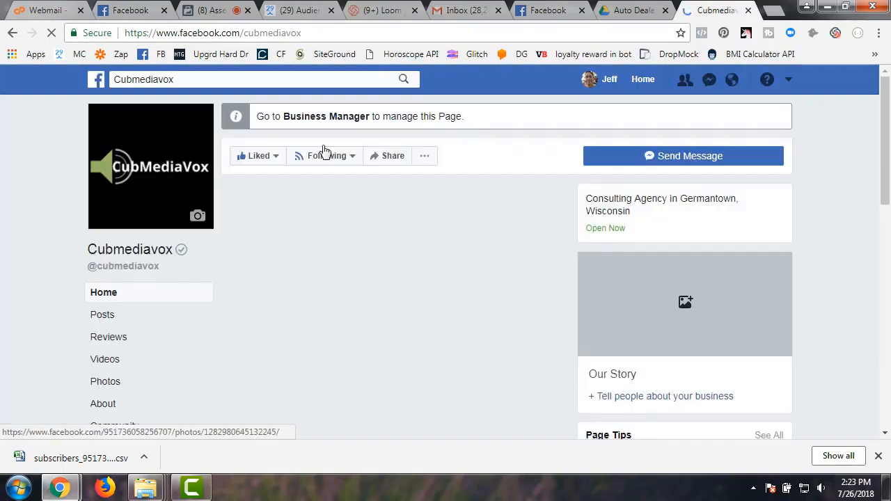
click(315, 119)
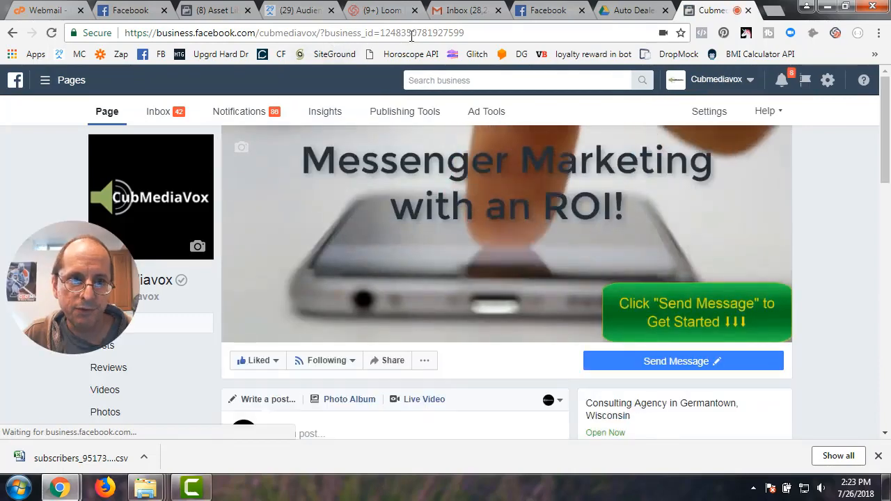
- Open the Cubmediavox page's details in Business Settings and copy its page ID
click(47, 82)
click(36, 183)
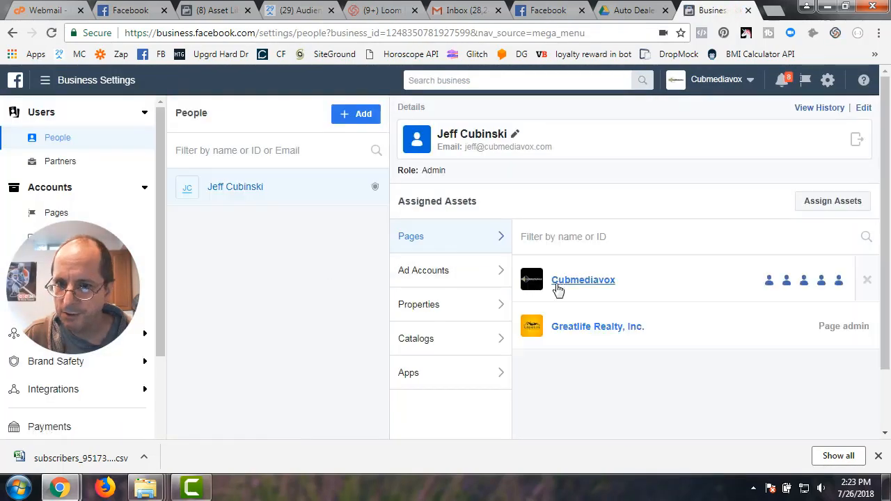
click(557, 284)
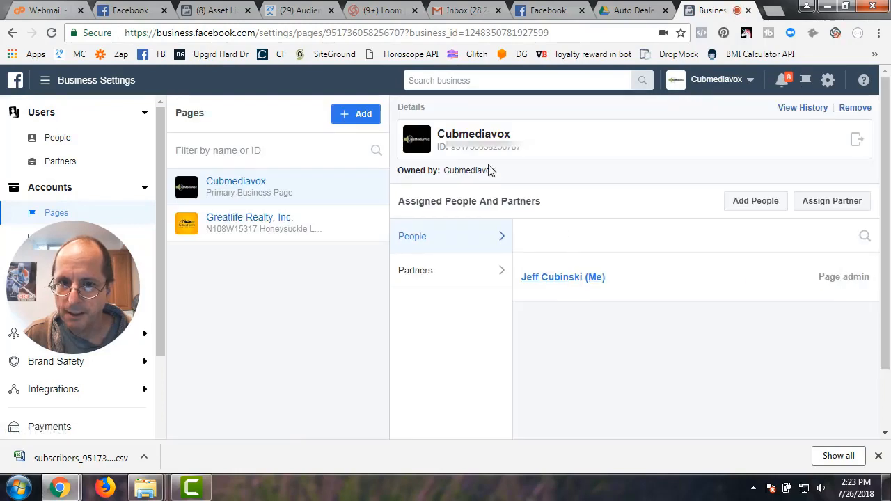
click(484, 152)
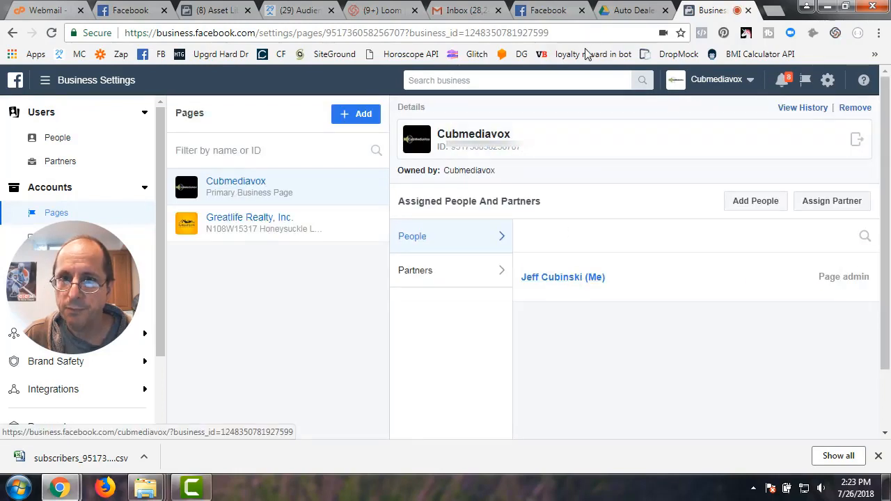
- Close the Business Settings tab, return to the Asset Library, and add the copied page ID to the data mapping
click(748, 10)
click(248, 15)
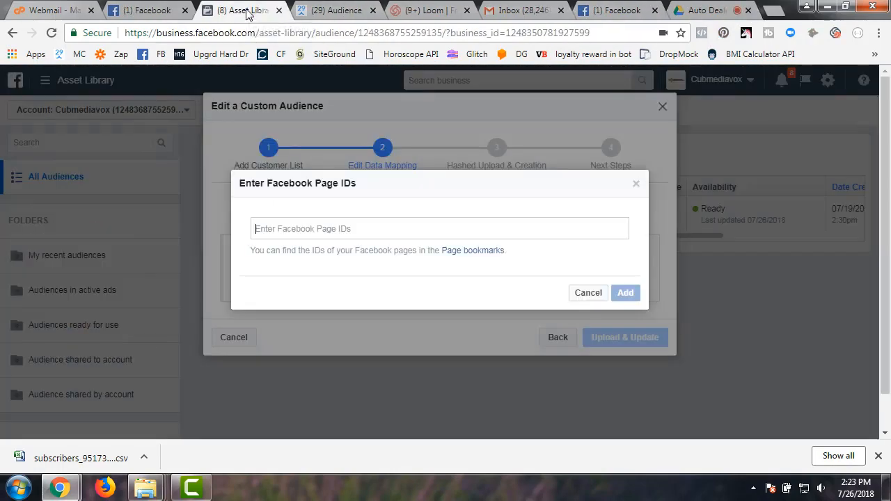
click(307, 230)
key(ctrl+v)
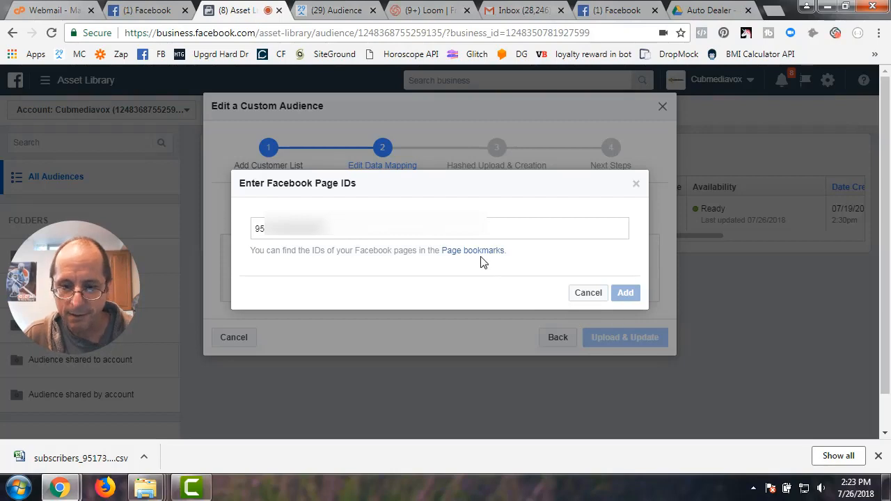
click(613, 293)
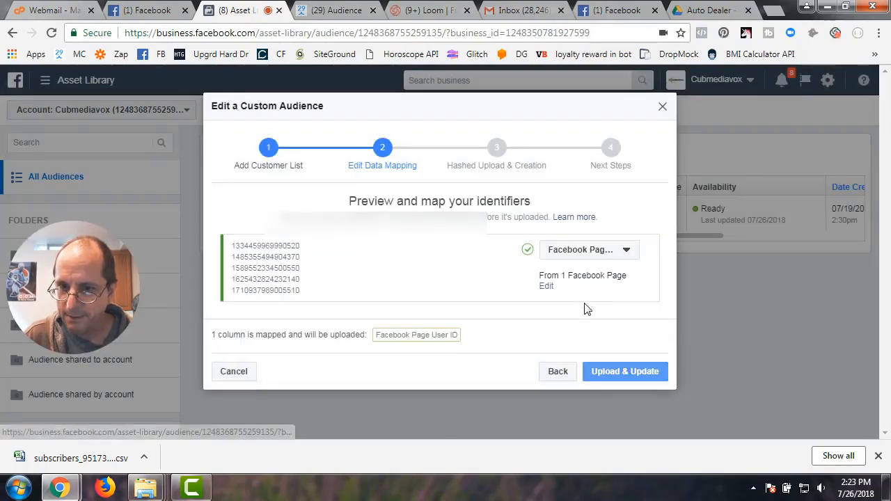
- Upload the mapped customer list to update the custom audience and finish the audience edit
click(610, 375)
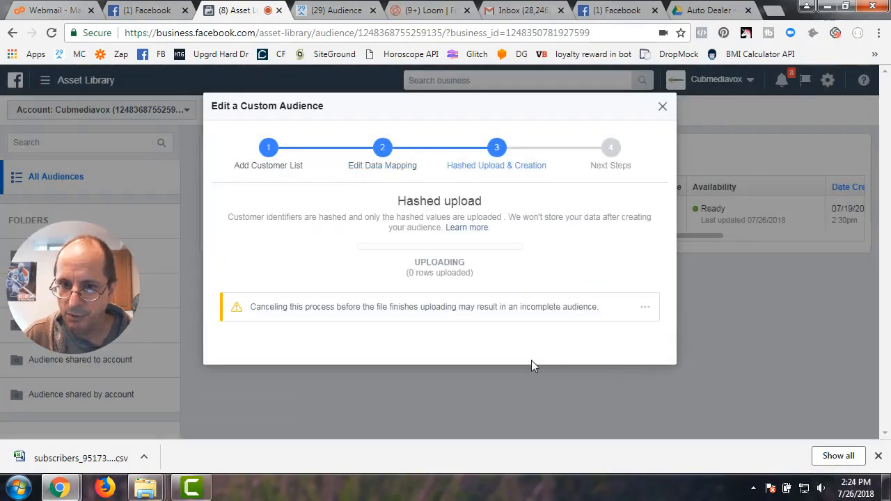
scroll(515, 376, down, 3)
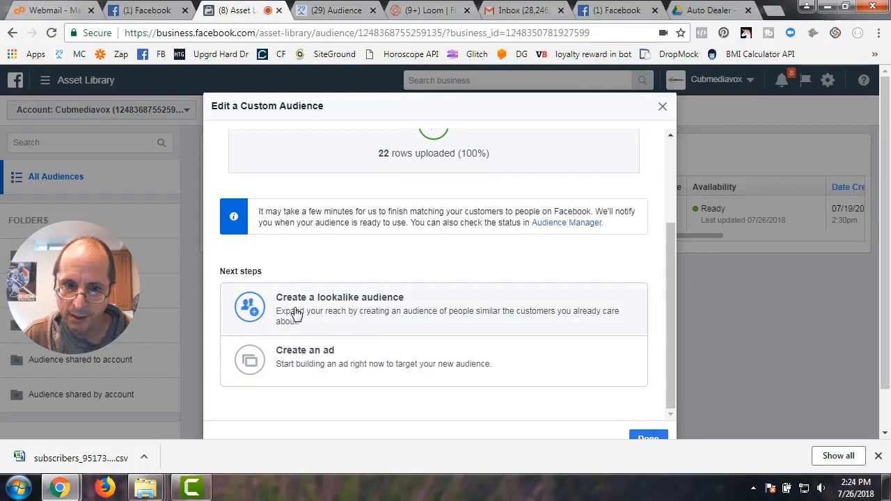
scroll(531, 383, down, 1)
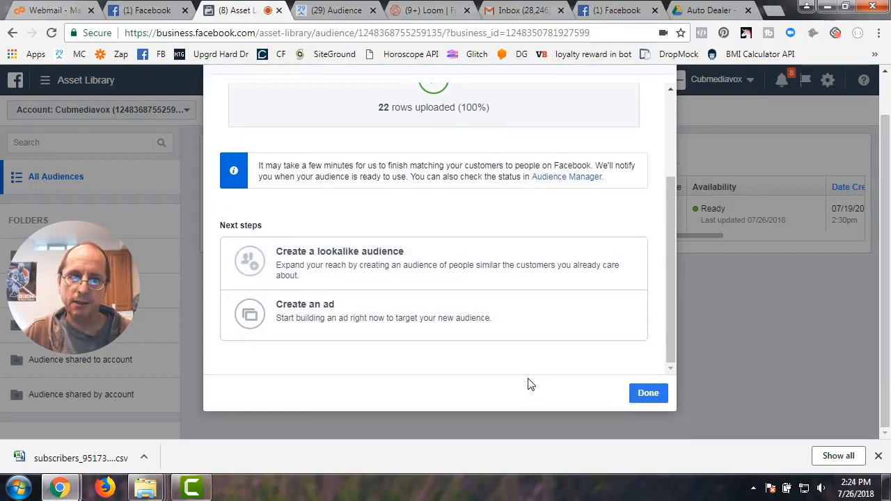
click(646, 393)
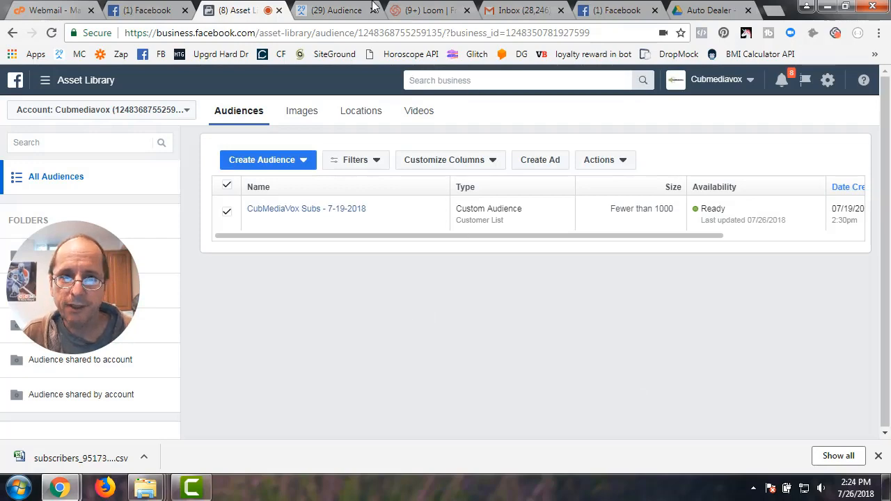
- Switch to ManyChat's Audience page, add the tag "DwnLoaded to FB Ads Manager" to the selected subscribers, and dismiss the completion dialog
click(340, 12)
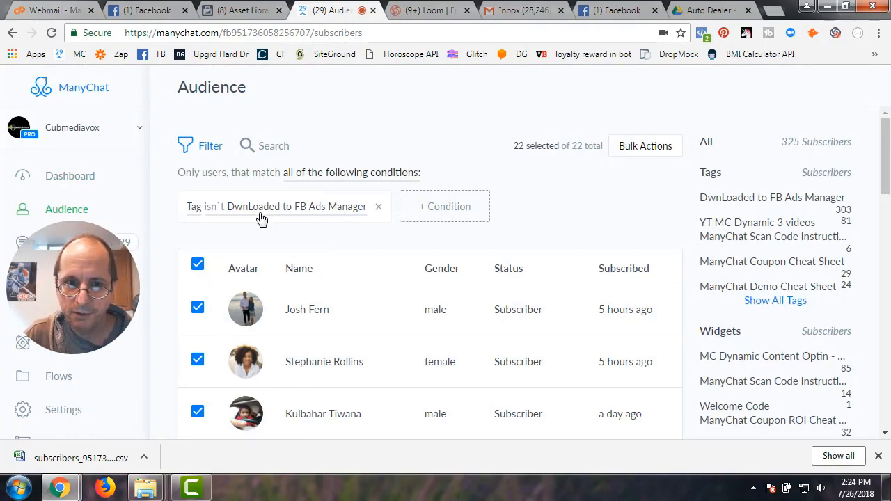
click(657, 149)
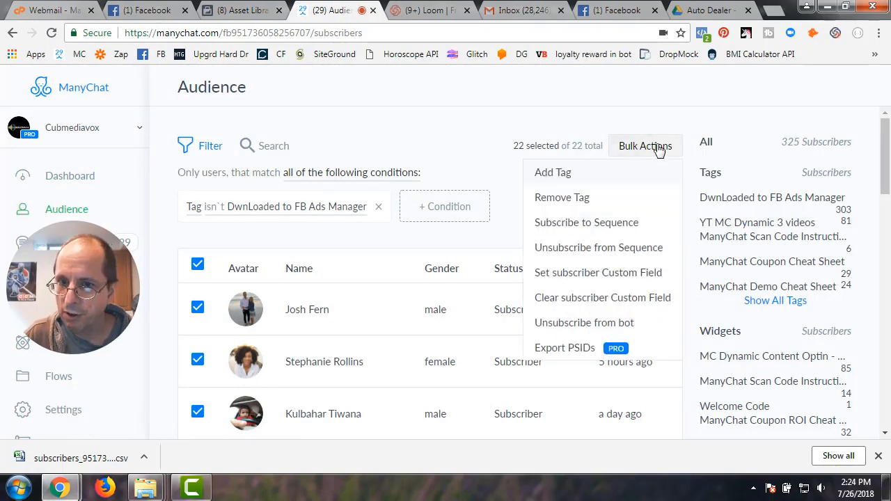
click(561, 173)
click(549, 213)
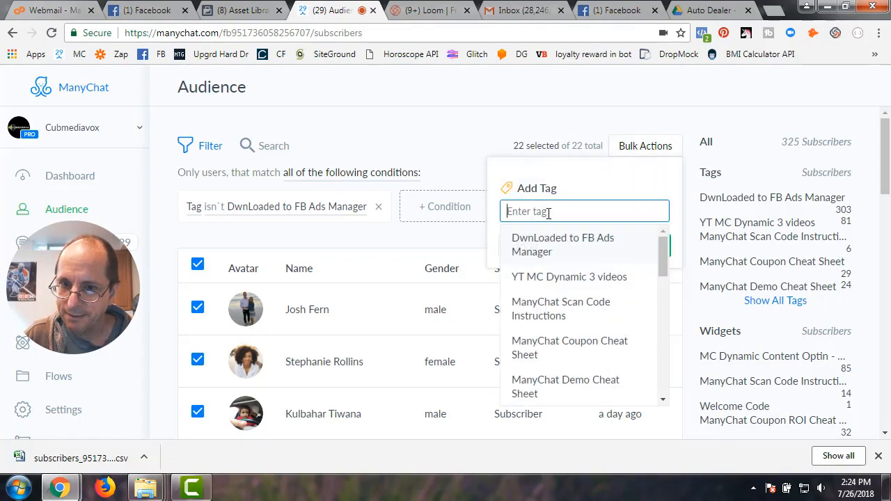
click(548, 250)
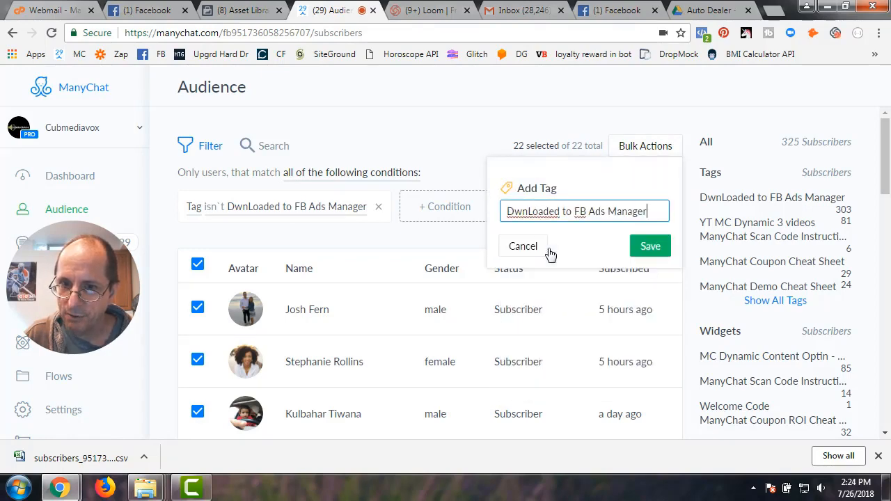
click(646, 248)
click(515, 164)
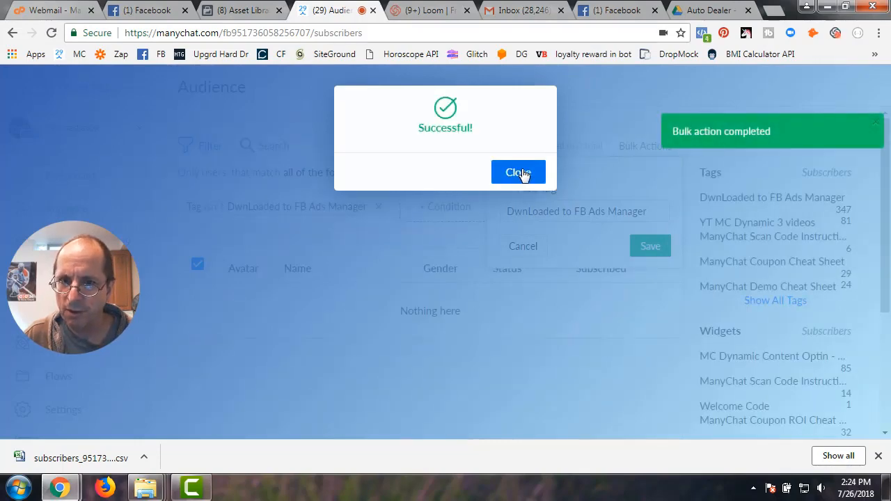
click(518, 173)
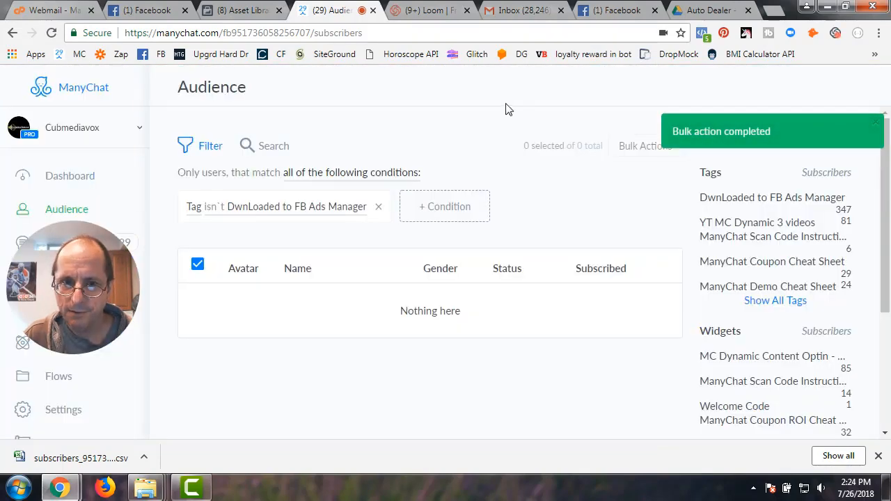